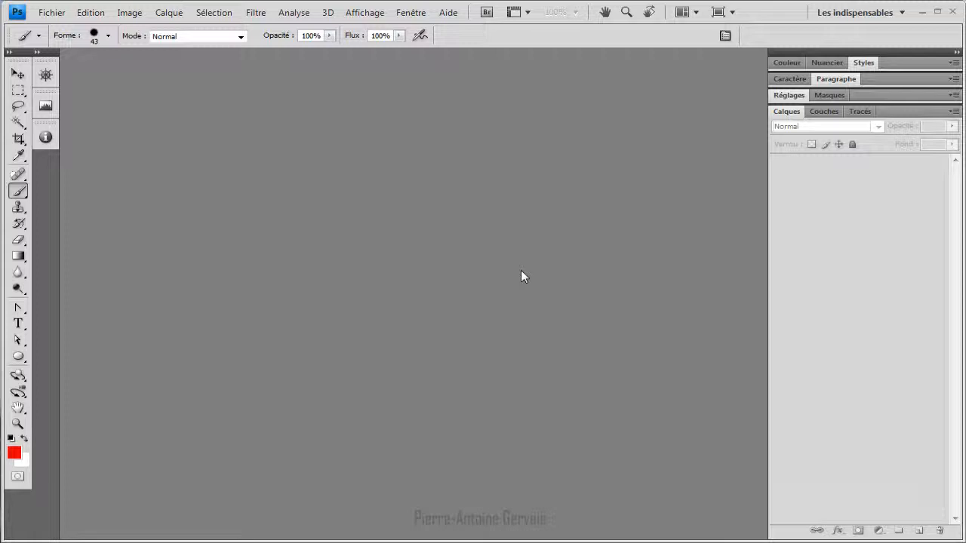
# Step: Start a new document named Tuto Calques, keeping the Personnalisé preset and a size of 500 × 500 pixels
pyautogui.hotkey('alt', 'f')
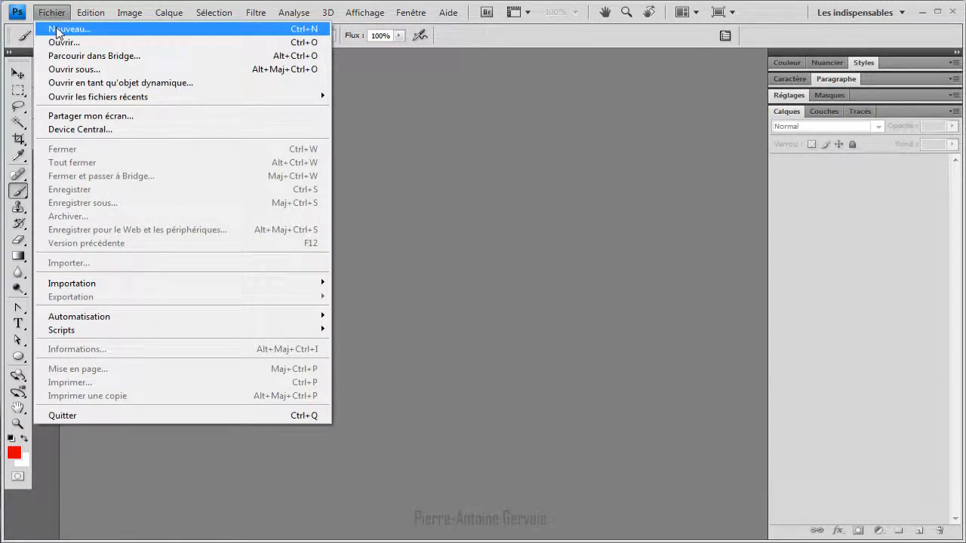
pyautogui.click(58, 30)
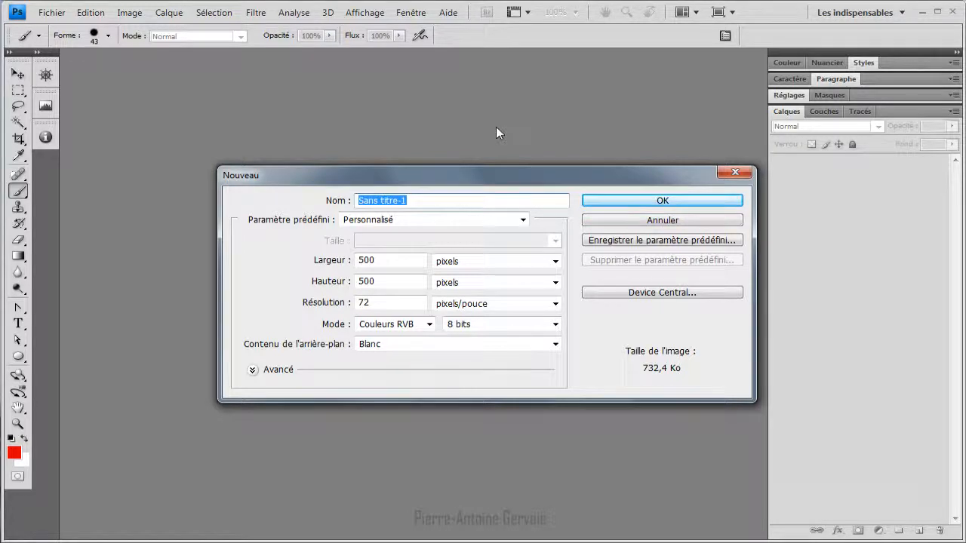
pyautogui.write('Tuto Calques')
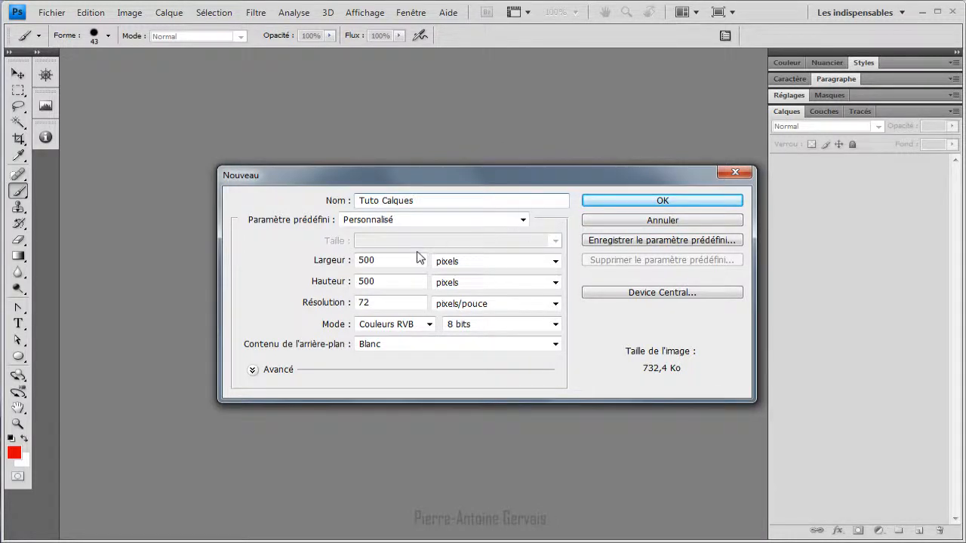
pyautogui.click(523, 220)
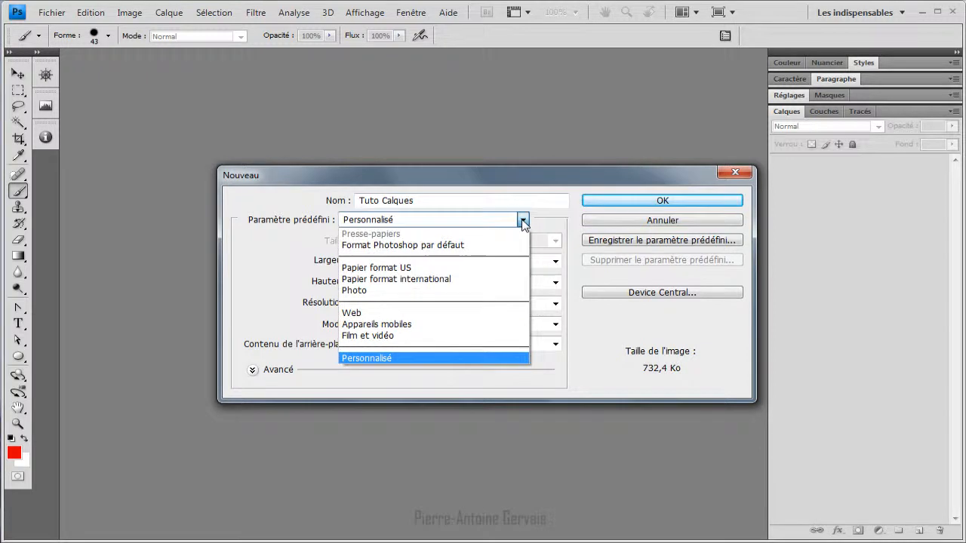
pyautogui.click(523, 220)
pyautogui.click(355, 261)
pyautogui.doubleClick(357, 261)
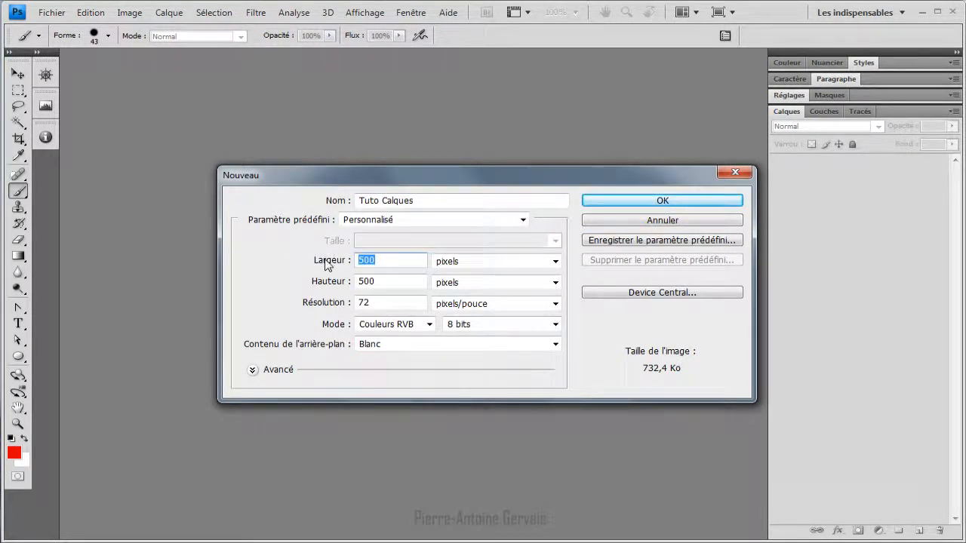
pyautogui.click(555, 261)
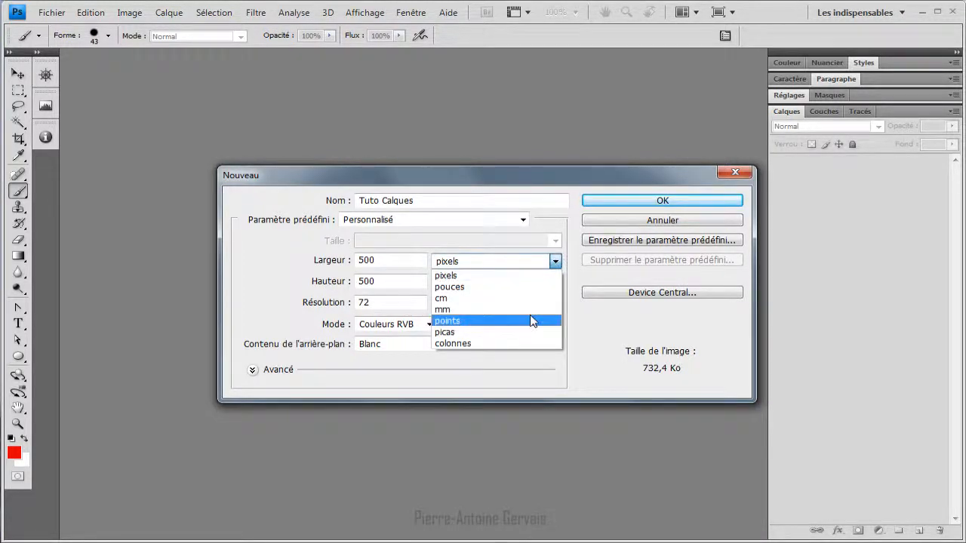
pyautogui.click(541, 278)
pyautogui.click(393, 264)
pyautogui.click(393, 281)
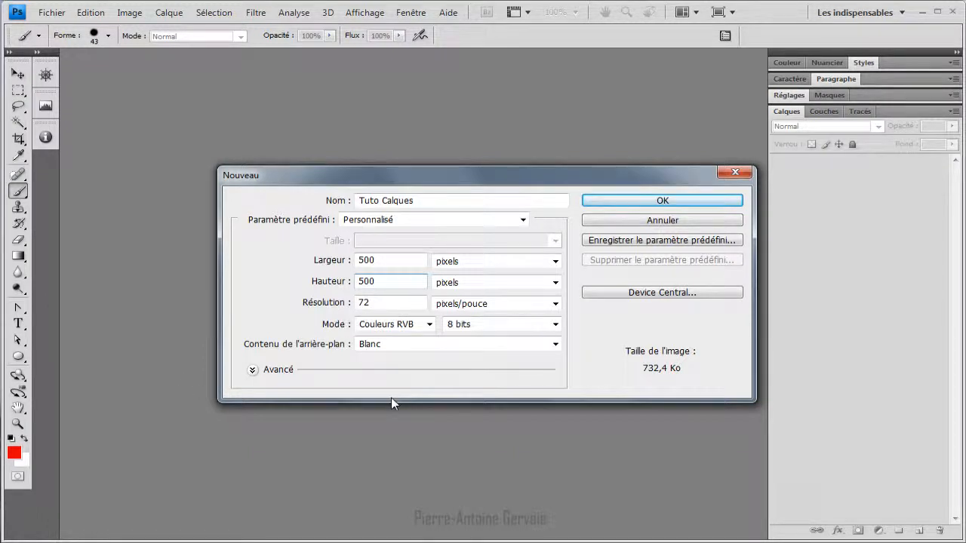
# Step: Choose Couleurs RVB mode, 8 bits and Blanc background content, and create the document
pyautogui.click(430, 325)
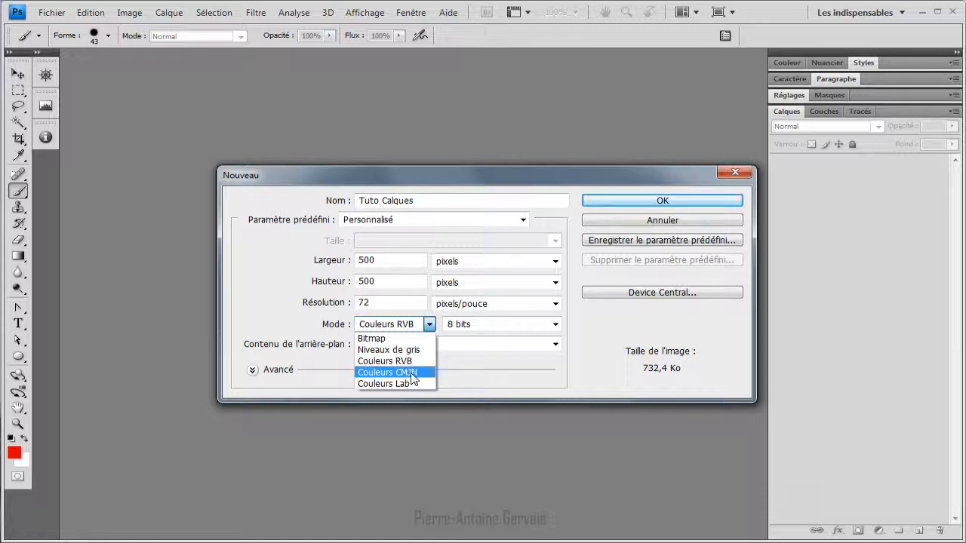
pyautogui.click(419, 363)
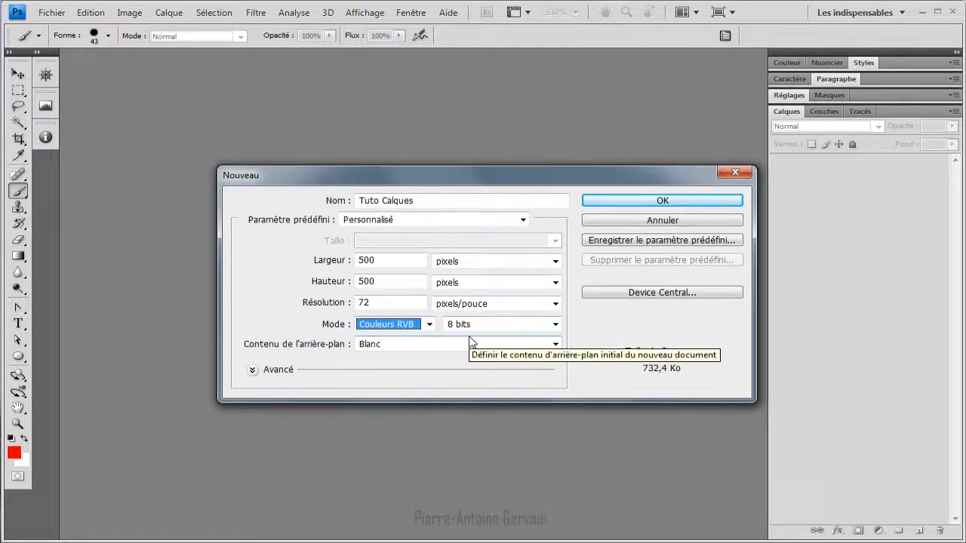
pyautogui.click(555, 324)
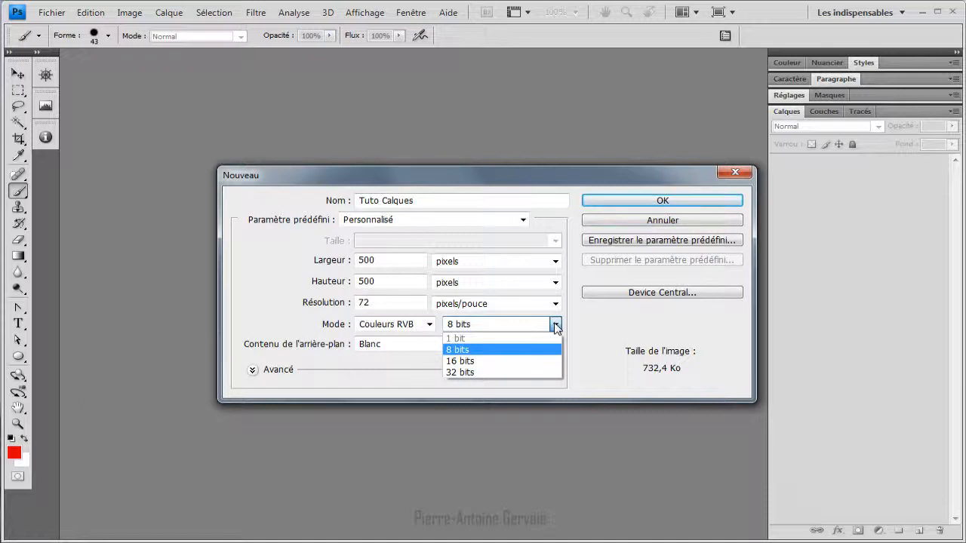
pyautogui.click(504, 352)
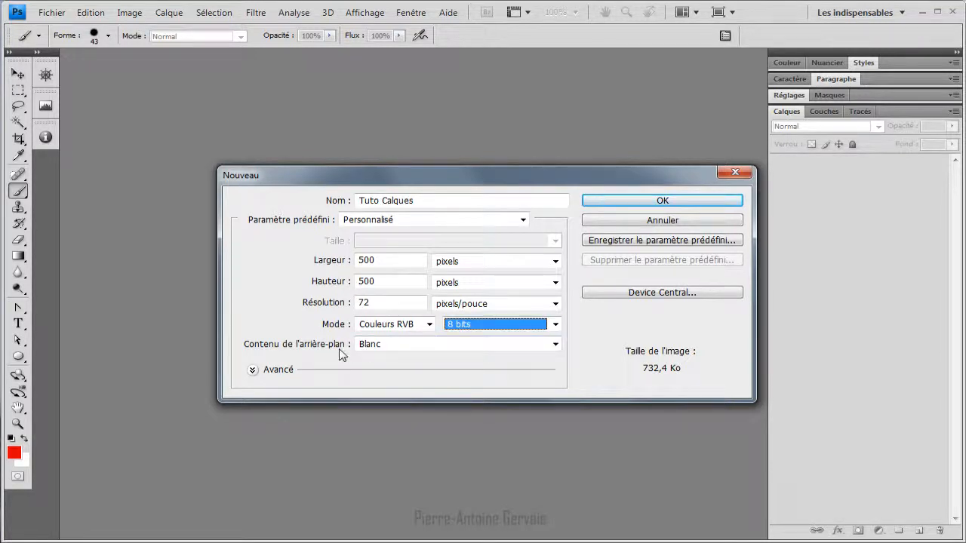
pyautogui.click(556, 344)
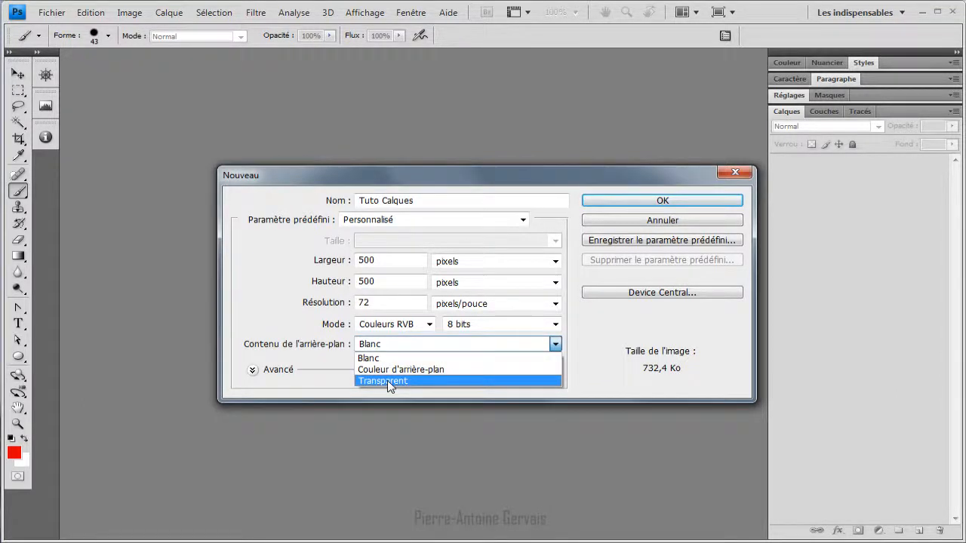
pyautogui.click(397, 360)
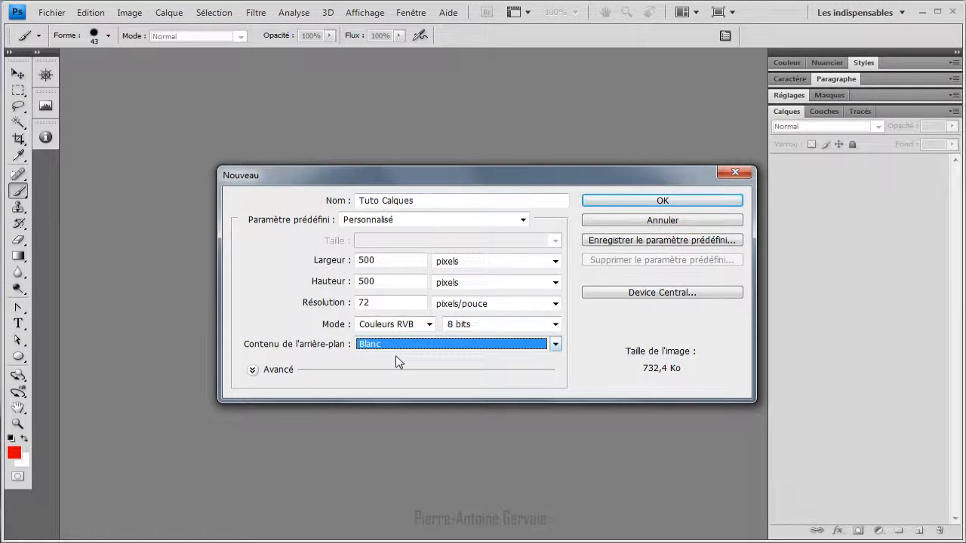
pyautogui.click(642, 207)
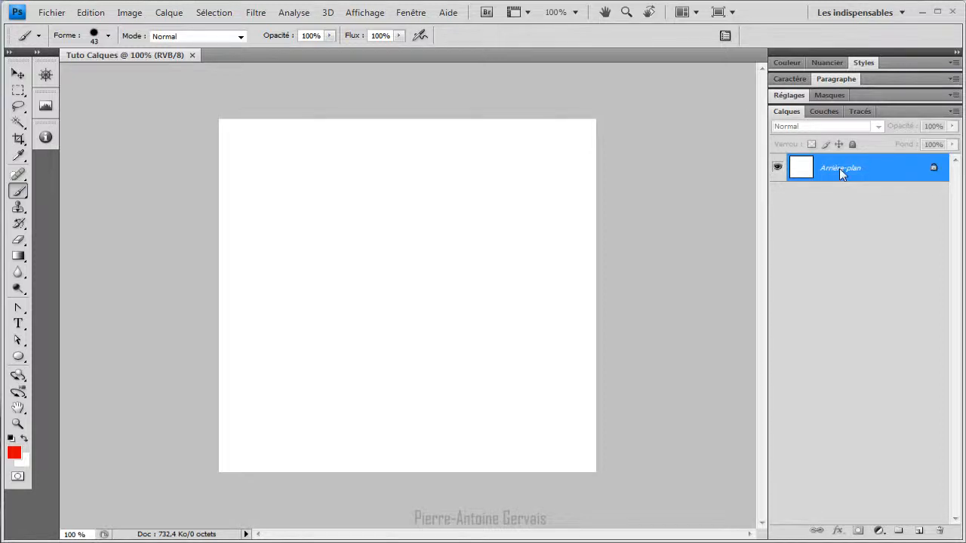
# Step: Try to move the locked Arrière-plan layer on the canvas with the Move tool
pyautogui.click(18, 75)
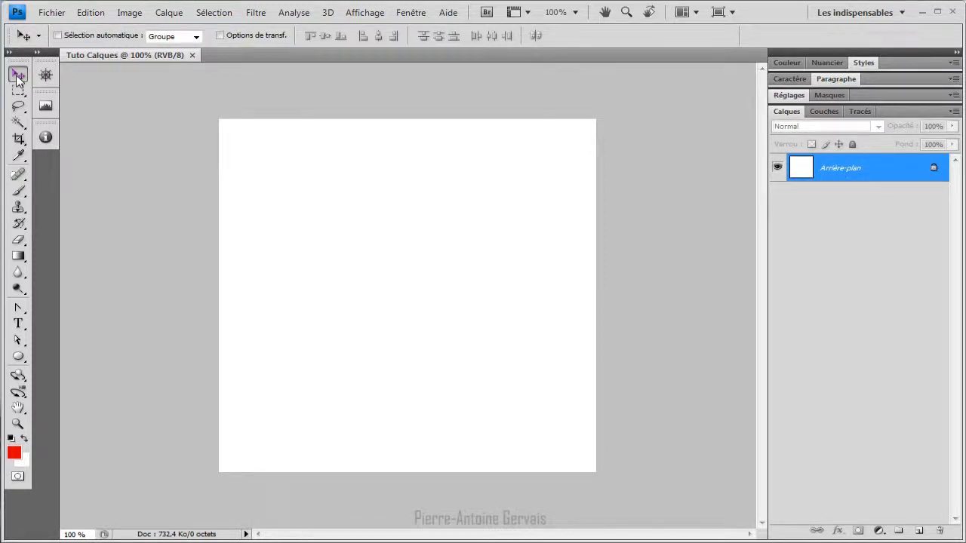
pyautogui.moveTo(461, 275); pyautogui.dragTo(441, 285)
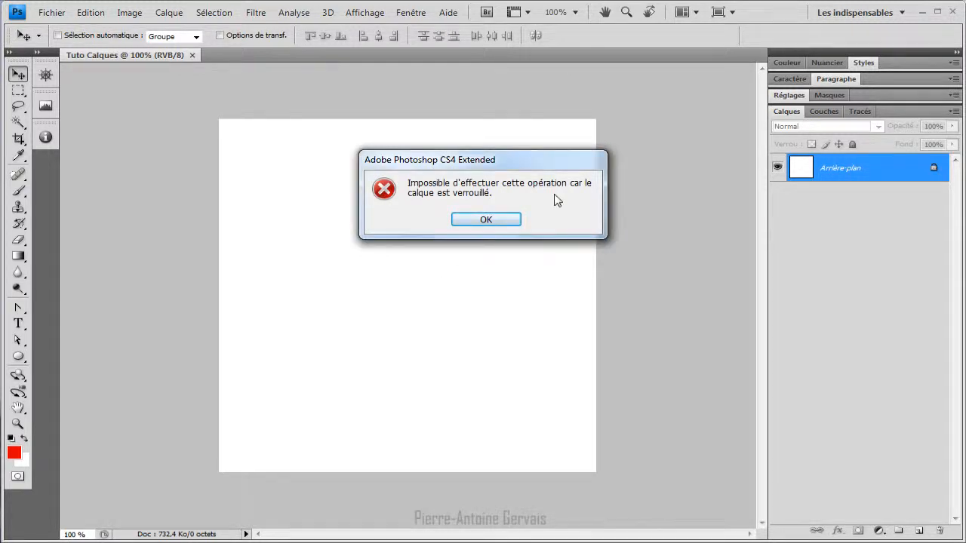
pyautogui.click(506, 219)
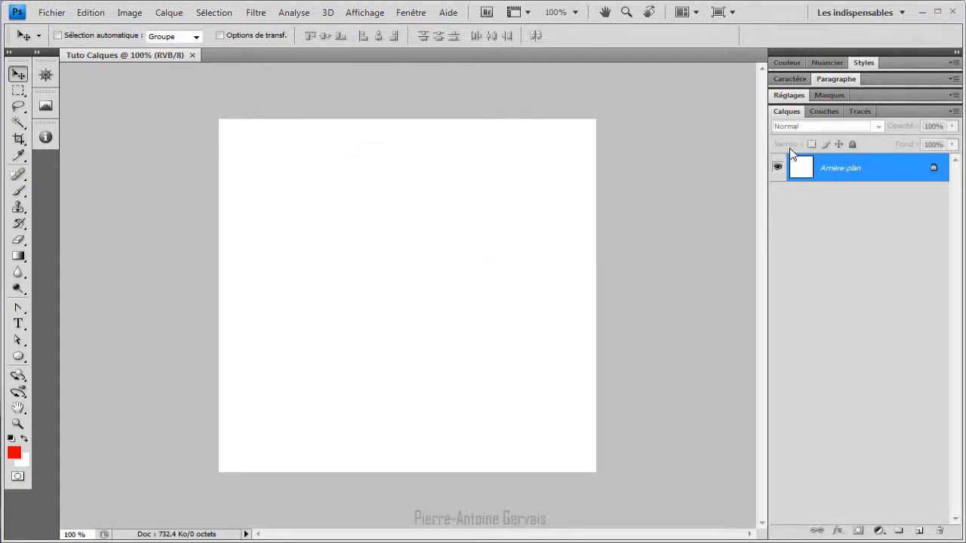
# Step: Convert the locked Arrière-plan layer into a regular layer named Fond
pyautogui.doubleClick(833, 168)
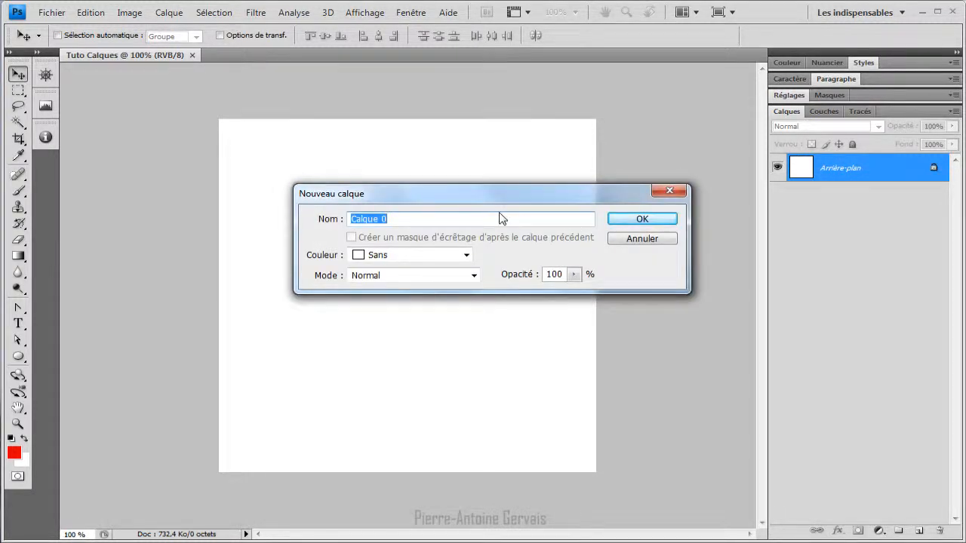
pyautogui.write('Fond')
pyautogui.click(638, 220)
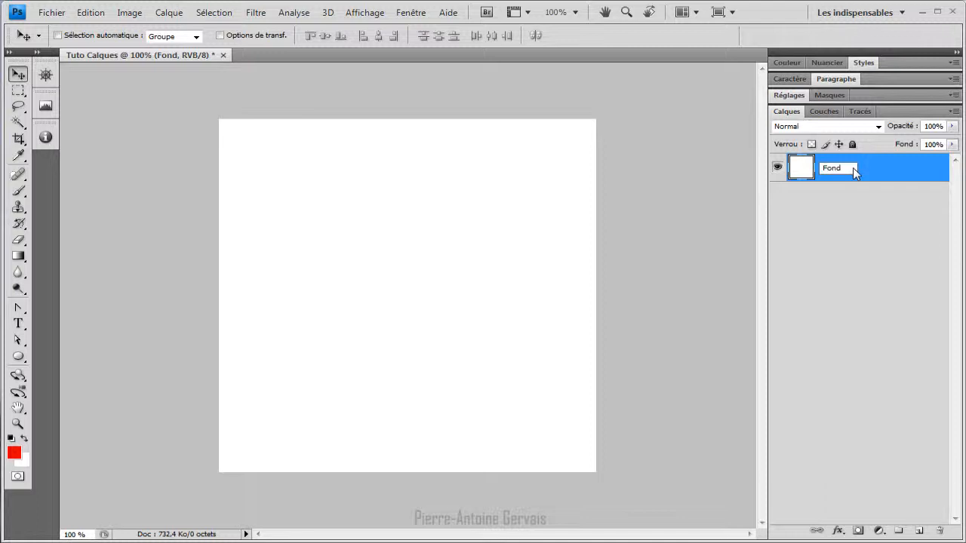
pyautogui.click(826, 231)
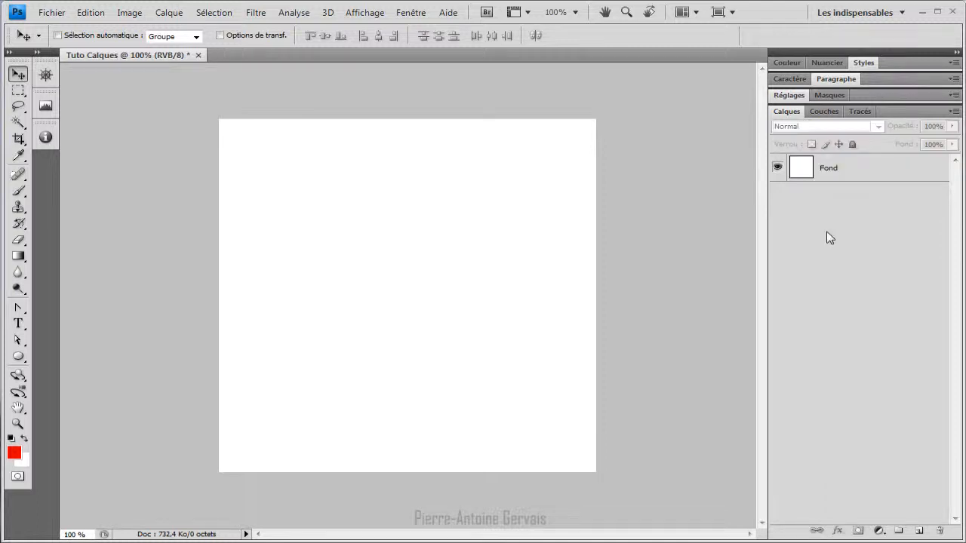
# Step: Deselect the Fond layer and try to use the Move tool on the canvas without any layer selected
pyautogui.click(813, 178)
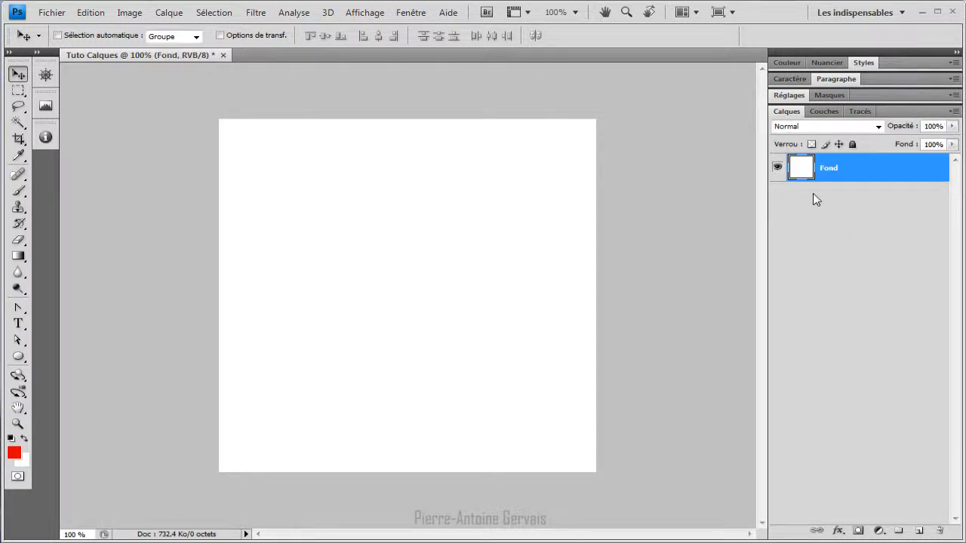
pyautogui.click(814, 194)
pyautogui.click(819, 197)
pyautogui.click(818, 197)
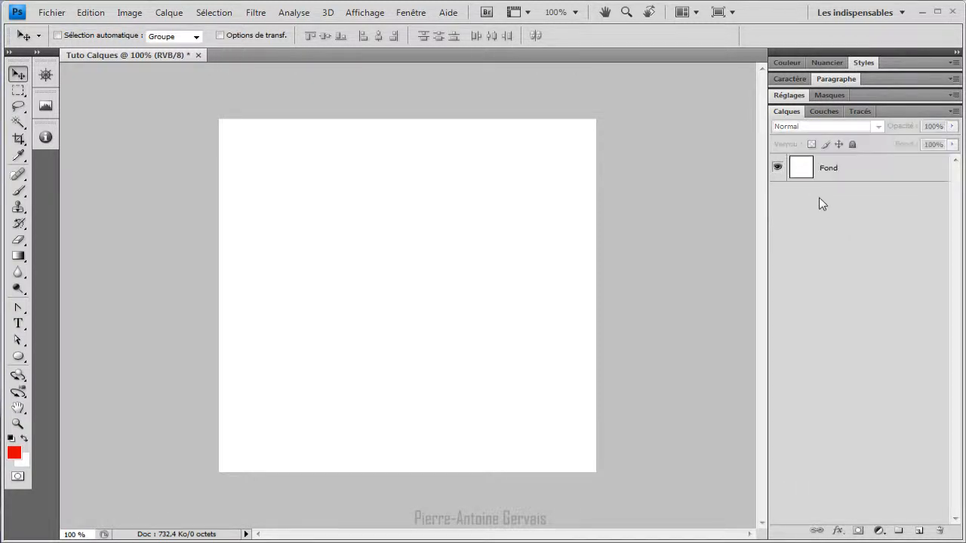
pyautogui.click(125, 98)
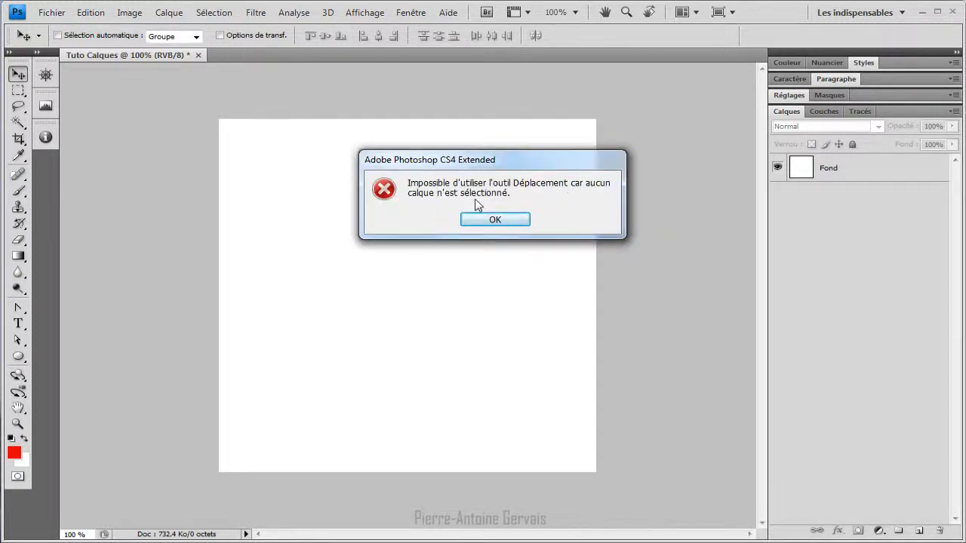
pyautogui.press('Return')
# Step: Select the Fond layer, move it around to uncover the transparent canvas, and bring it back to cover the whole canvas
pyautogui.click(837, 167)
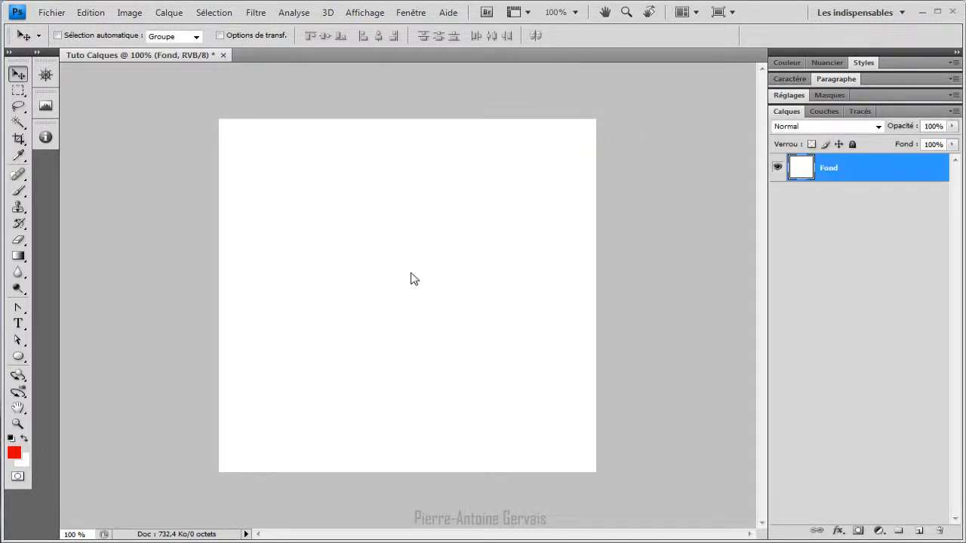
pyautogui.moveTo(414, 279); pyautogui.dragTo(640, 342)
pyautogui.moveTo(530, 343); pyautogui.dragTo(515, 278)
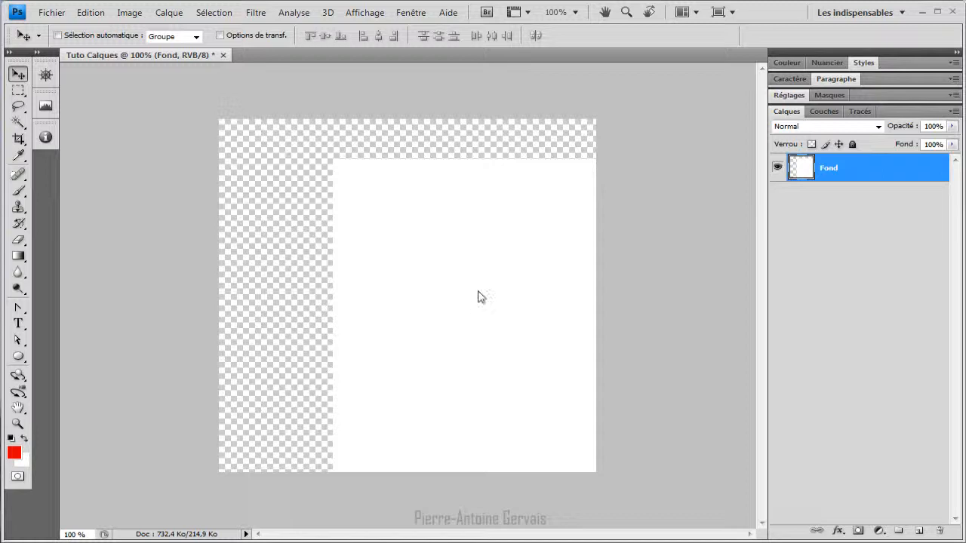
pyautogui.moveTo(478, 296); pyautogui.dragTo(366, 250)
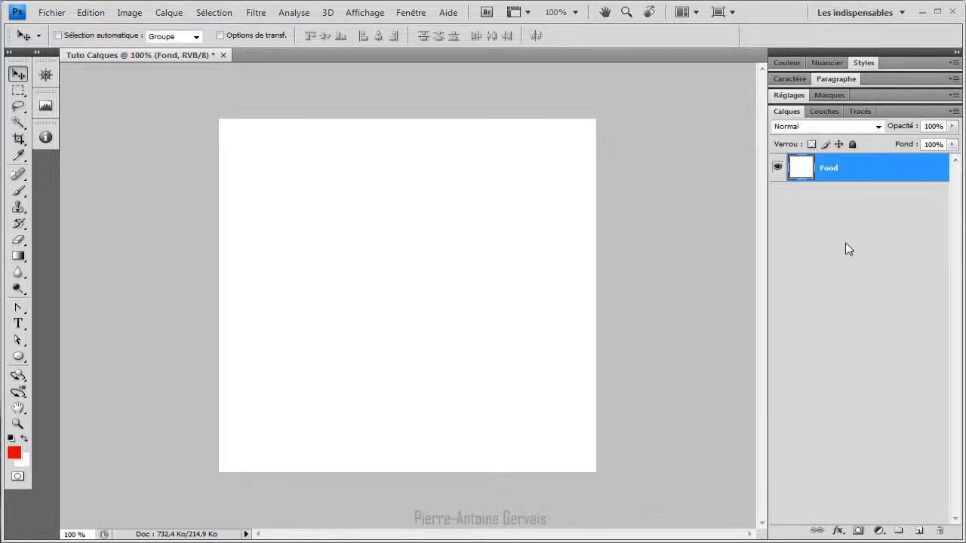
# Step: Create a new layer named Dessin above the Fond layer, with Normal mode and 100% opacity
pyautogui.click(169, 13)
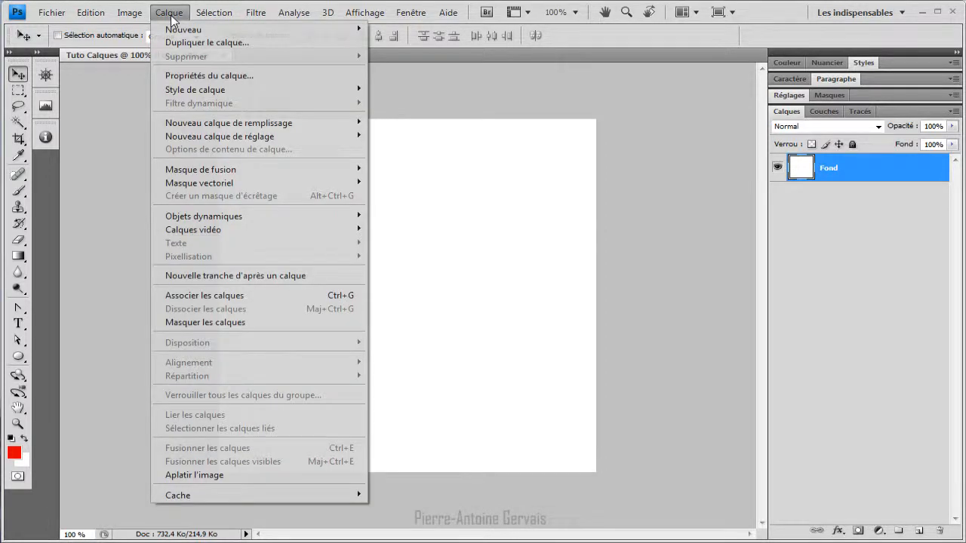
pyautogui.moveTo(263, 30)
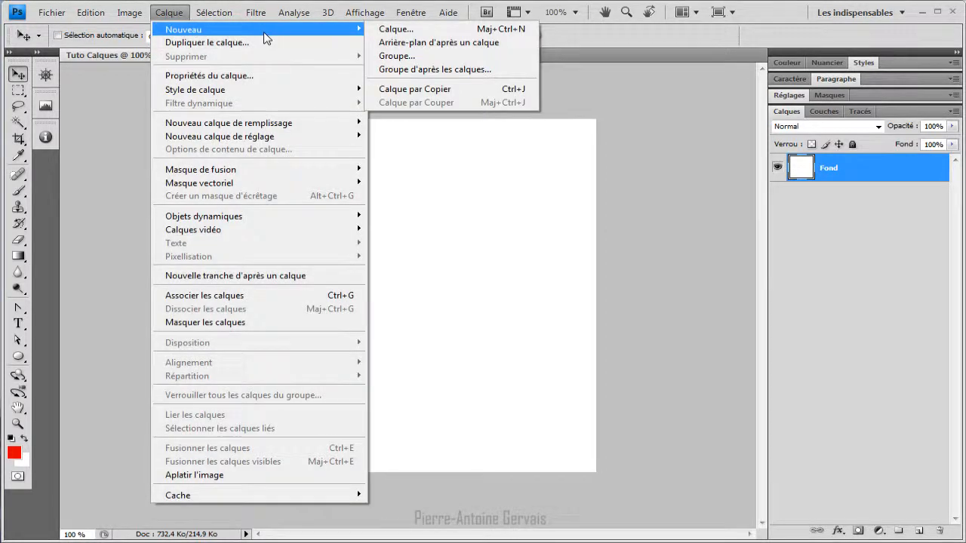
pyautogui.click(392, 30)
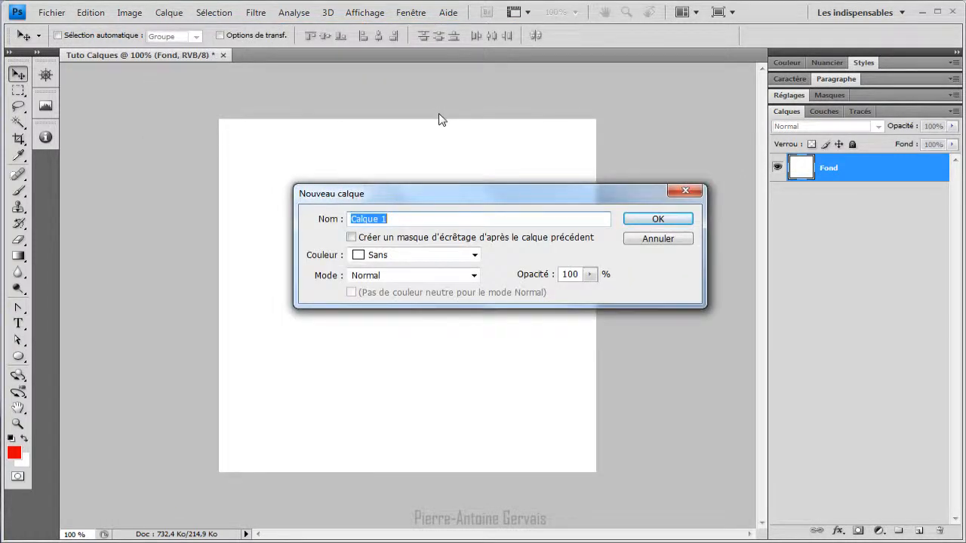
pyautogui.write('Dessin')
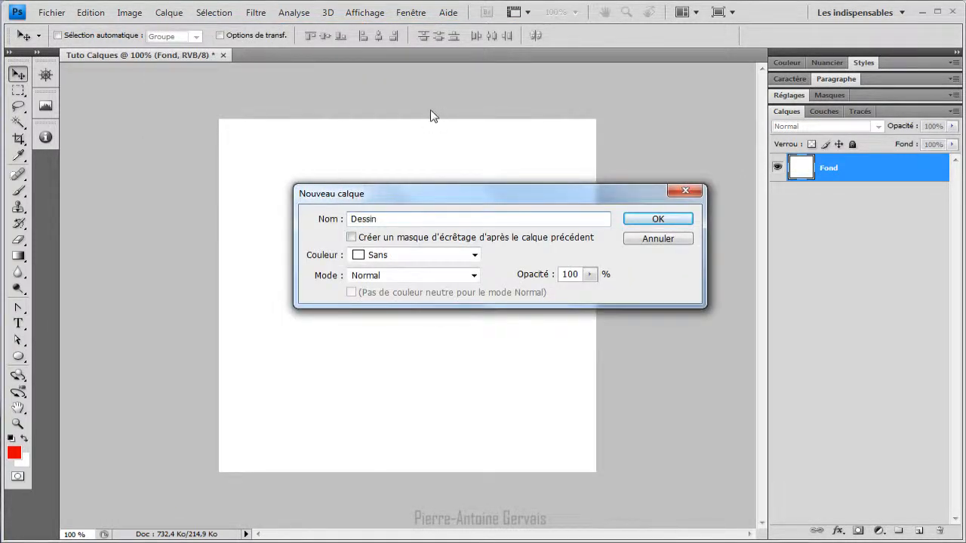
pyautogui.click(650, 224)
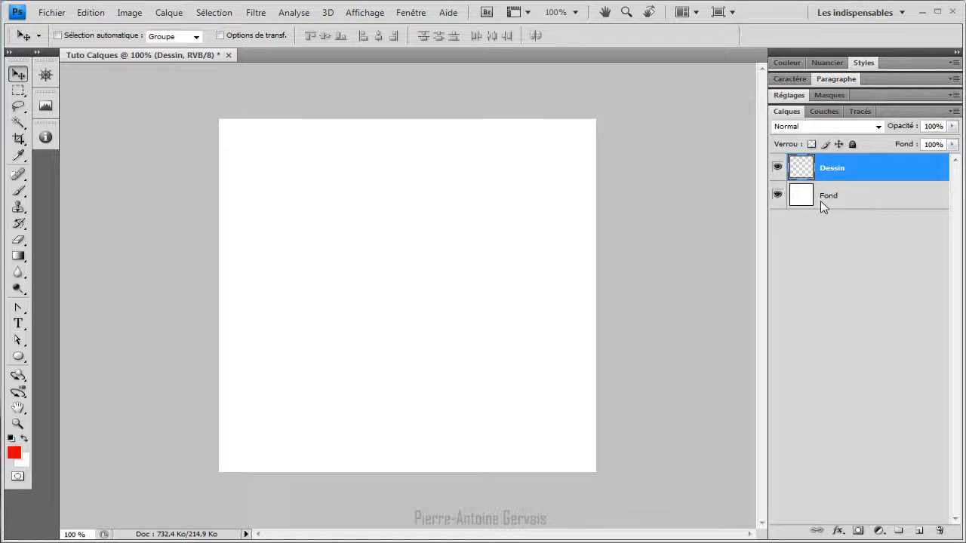
# Step: Set the foreground colour to bright blue, paint a large freehand scribble on the Dessin layer with the Brush, and switch to the Move tool
pyautogui.click(18, 190)
pyautogui.click(21, 451)
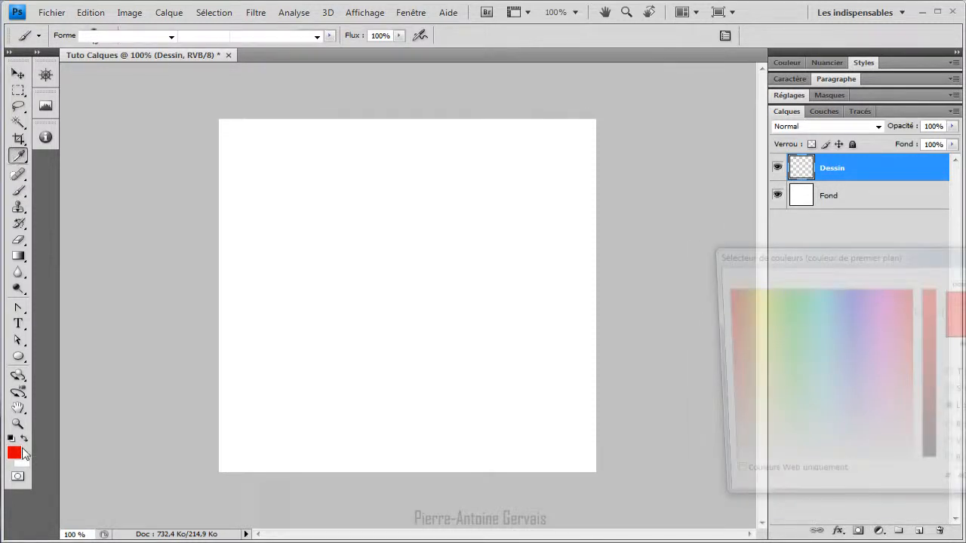
pyautogui.click(829, 301)
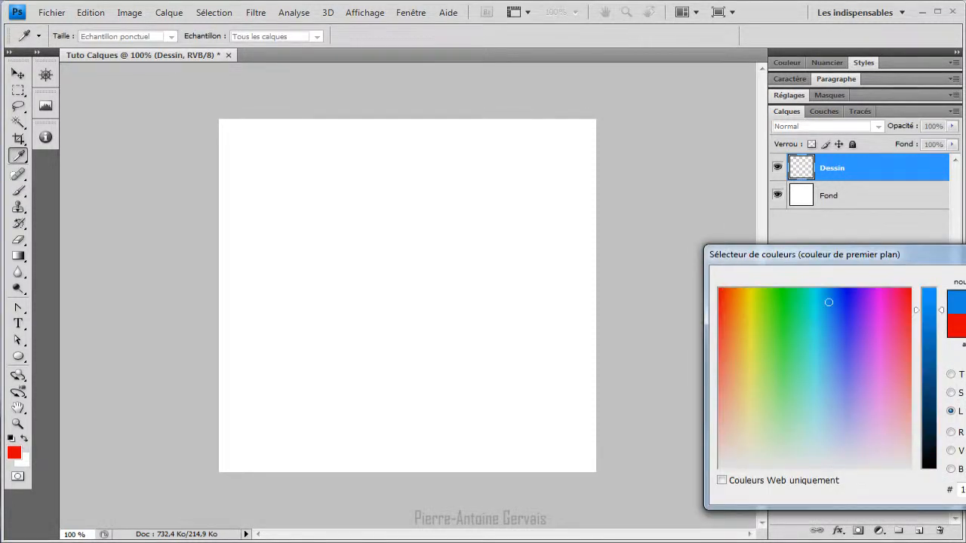
pyautogui.press('Return')
pyautogui.click(300, 154)
pyautogui.moveTo(305, 160)
pyautogui.mouseDown()
pyautogui.moveTo(270, 366)
pyautogui.moveTo(526, 306)
pyautogui.mouseUp()
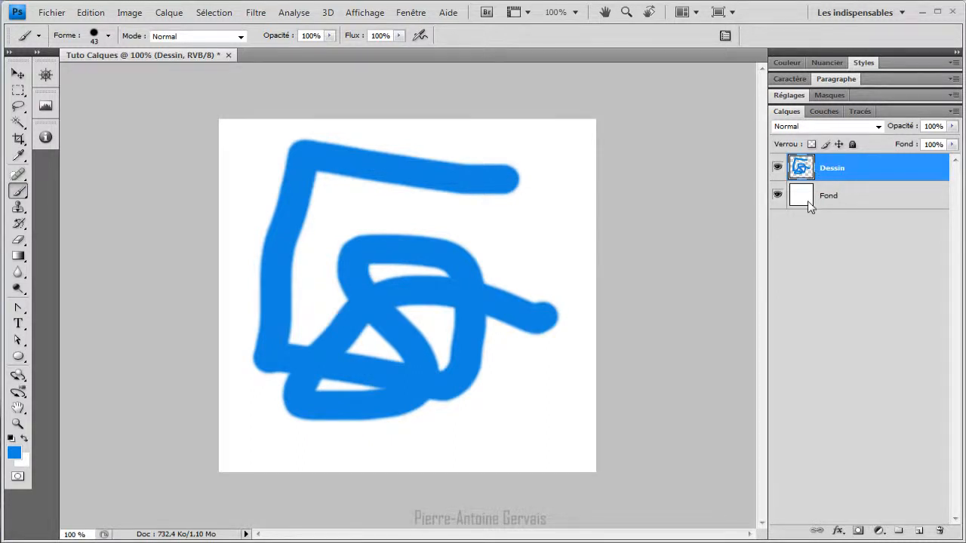
pyautogui.press('v')
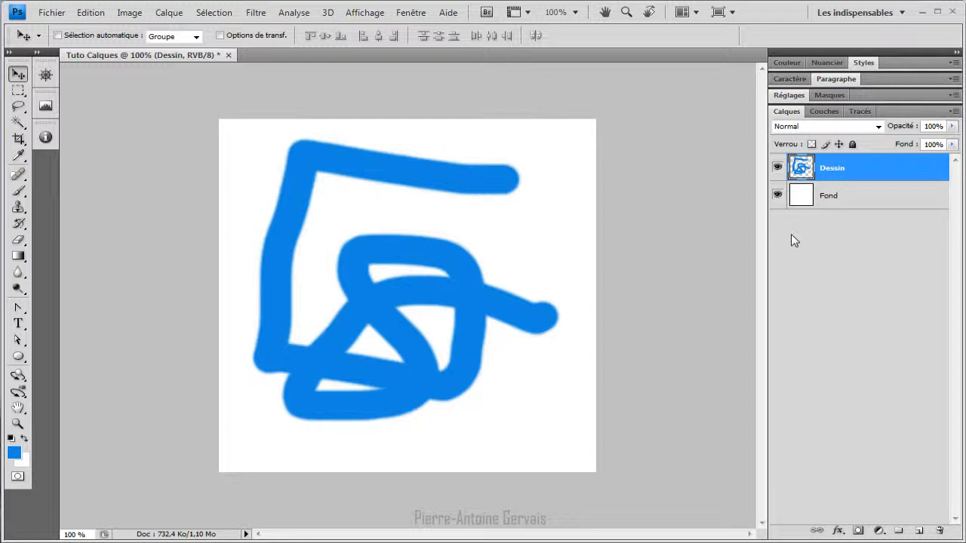
# Step: Toggle the visibility of the Dessin layer and of the Fond layer off and on, leaving both layers shown
pyautogui.click(777, 168)
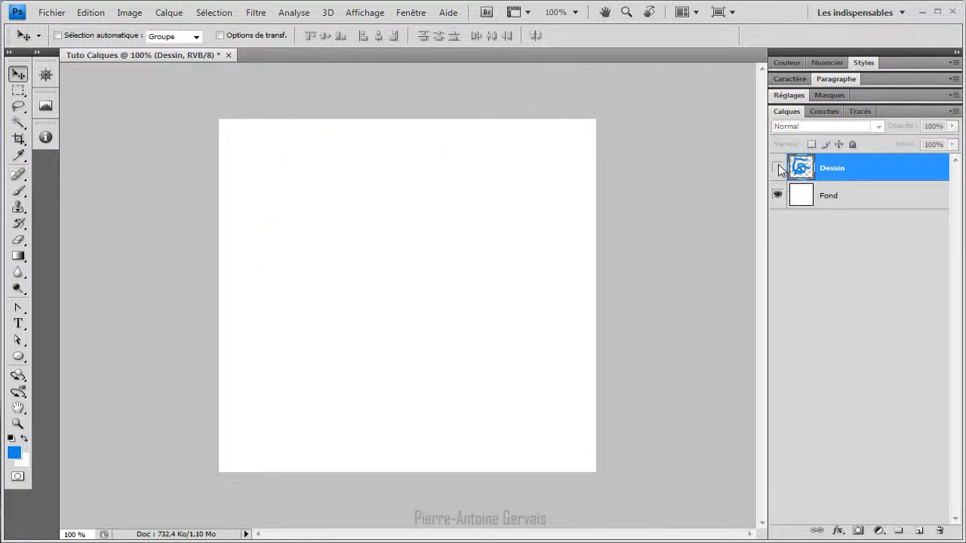
pyautogui.click(778, 167)
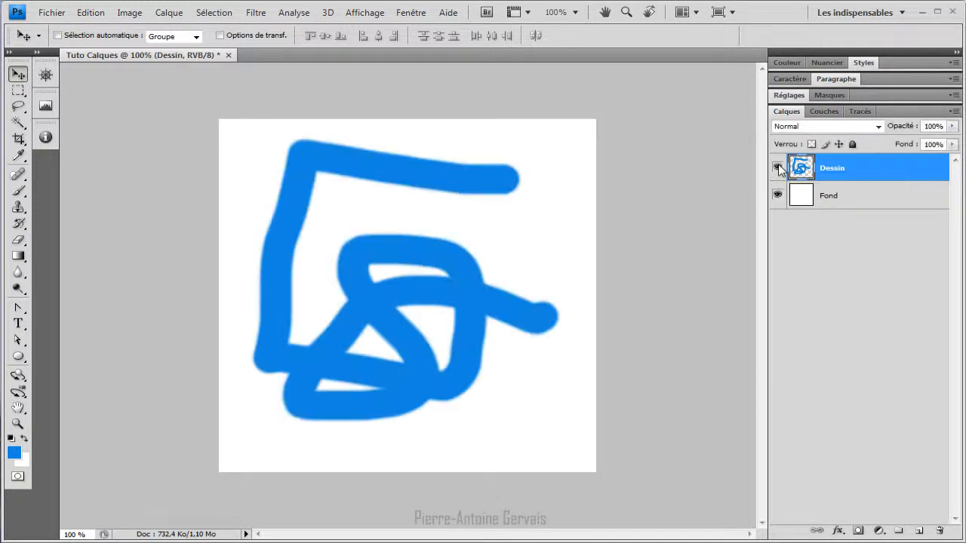
pyautogui.click(778, 167)
pyautogui.click(778, 167)
pyautogui.click(778, 196)
pyautogui.click(778, 195)
pyautogui.click(778, 195)
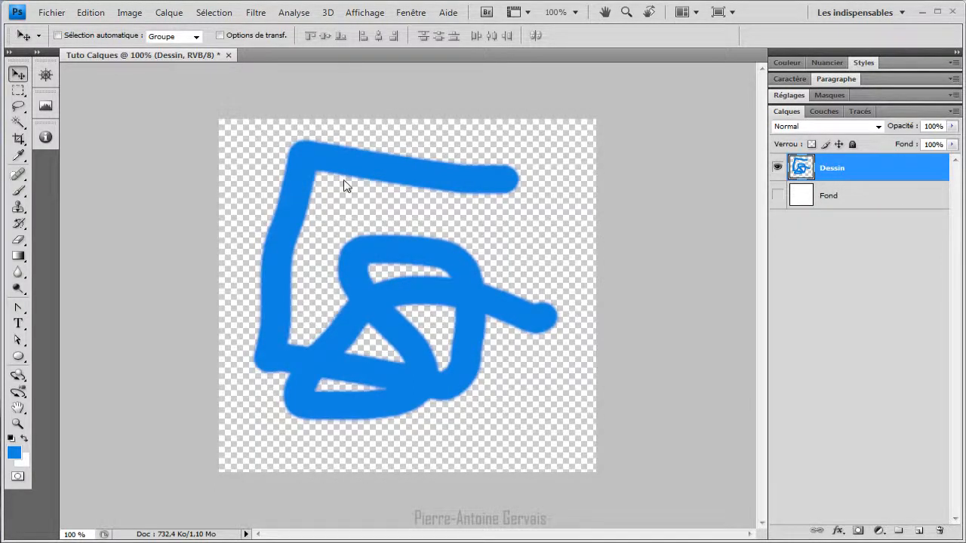
pyautogui.click(778, 196)
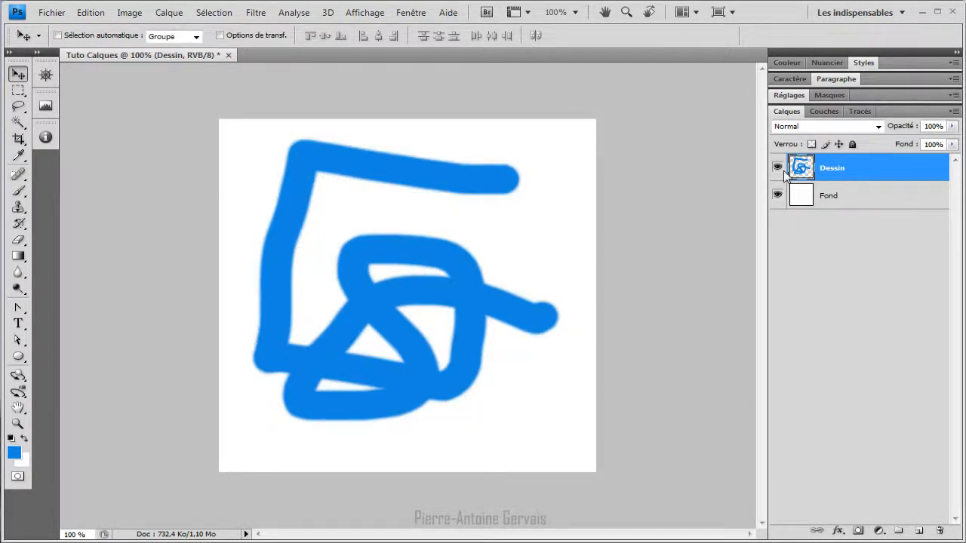
# Step: Move the blue scribble on the Dessin layer around the canvas, and shift the Fond layer and return it to cover the canvas
pyautogui.click(810, 194)
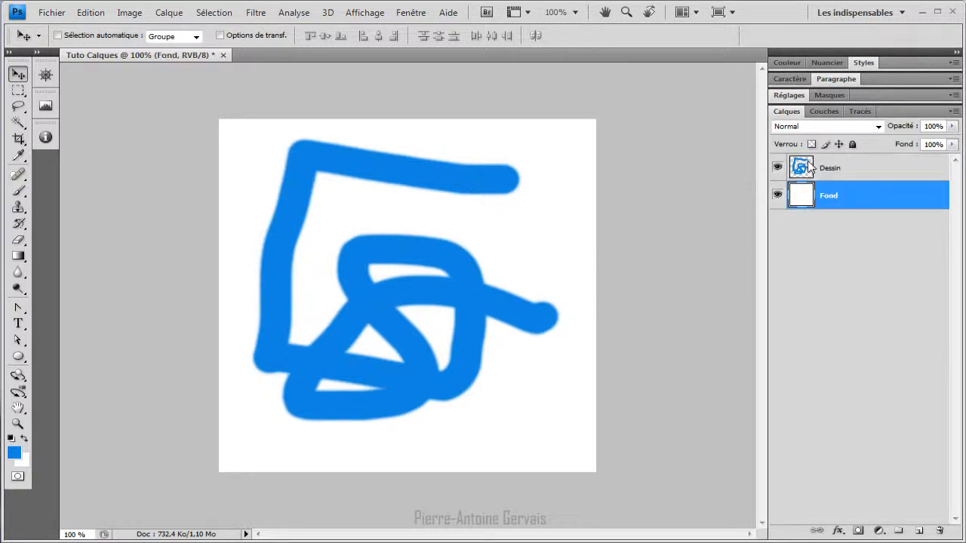
pyautogui.click(810, 168)
pyautogui.moveTo(491, 276)
pyautogui.mouseDown()
pyautogui.moveTo(406, 362)
pyautogui.moveTo(433, 282)
pyautogui.mouseUp()
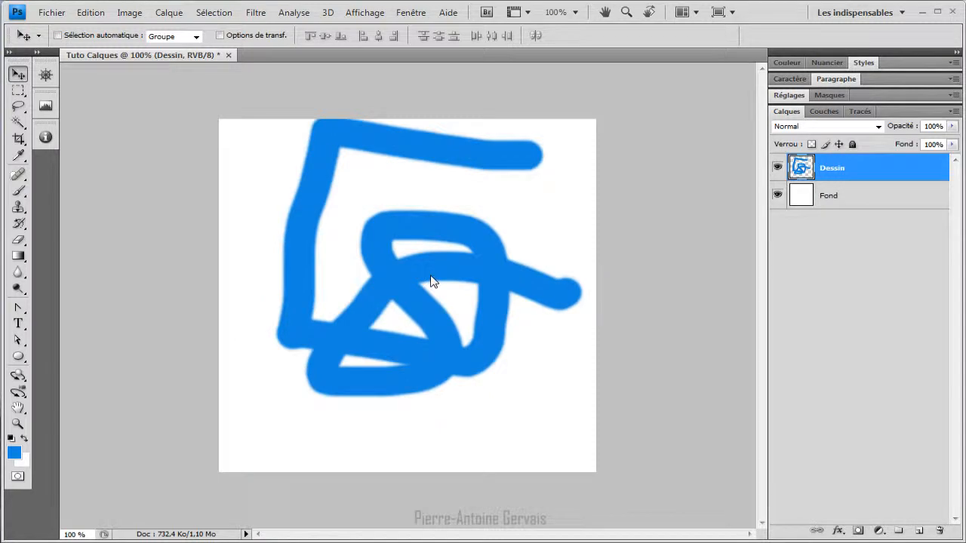
pyautogui.moveTo(431, 237)
pyautogui.mouseDown()
pyautogui.moveTo(494, 285)
pyautogui.moveTo(312, 252)
pyautogui.moveTo(420, 269)
pyautogui.mouseUp()
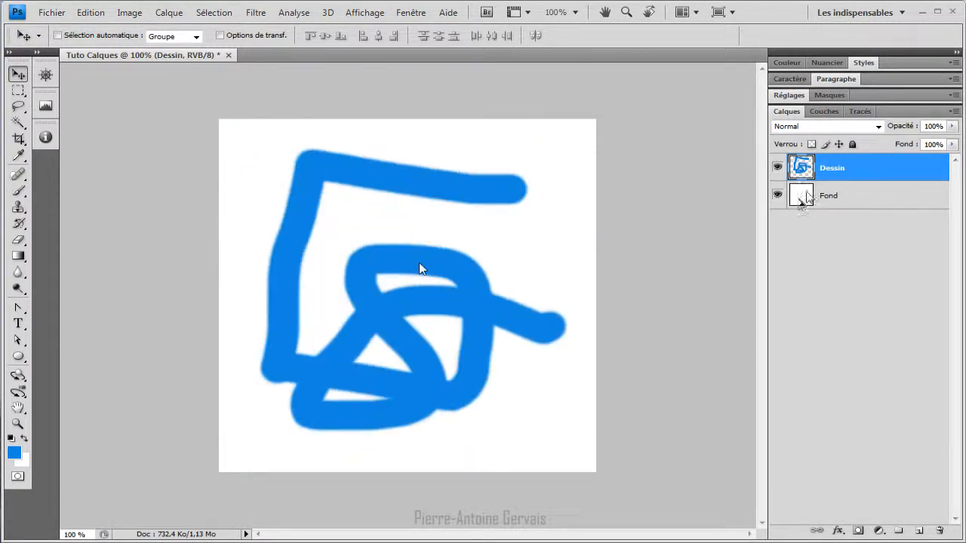
pyautogui.click(814, 200)
pyautogui.moveTo(444, 273); pyautogui.dragTo(498, 285)
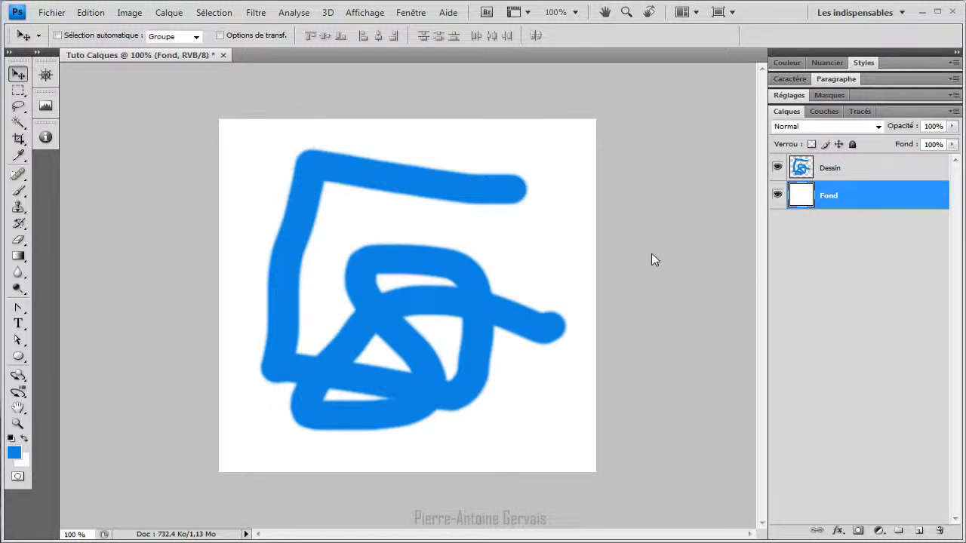
# Step: Create a new layer above Dessin with the default name, Normal mode and 100% opacity, and undo its creation
pyautogui.click(810, 168)
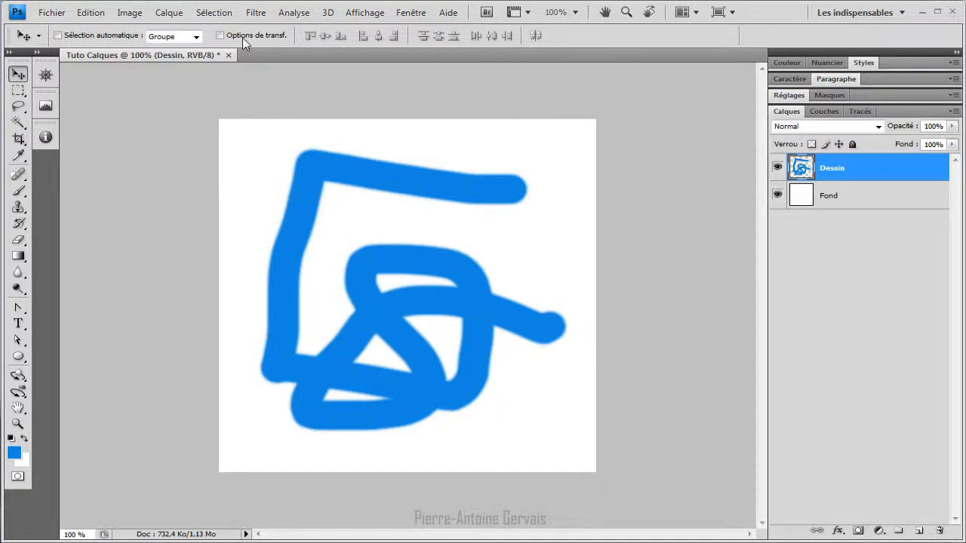
pyautogui.click(169, 13)
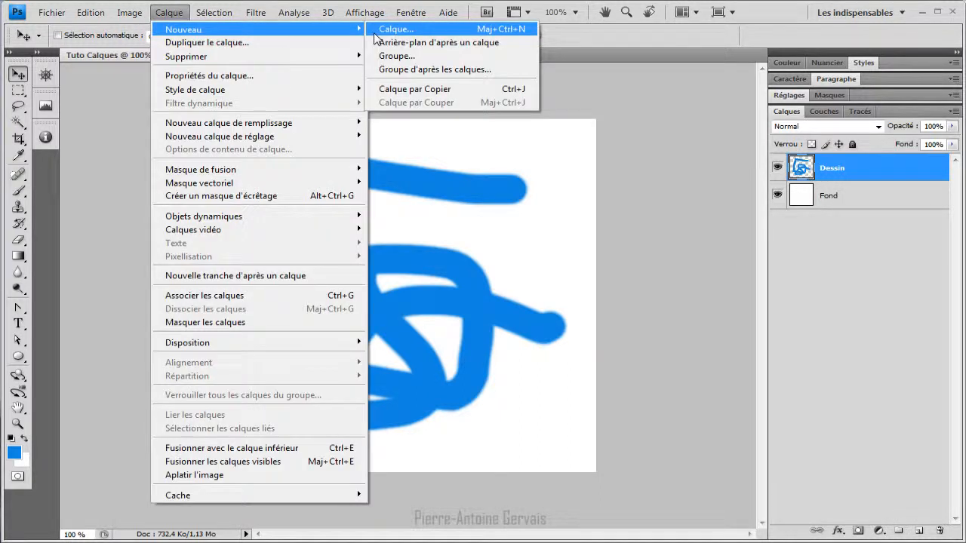
pyautogui.click(374, 34)
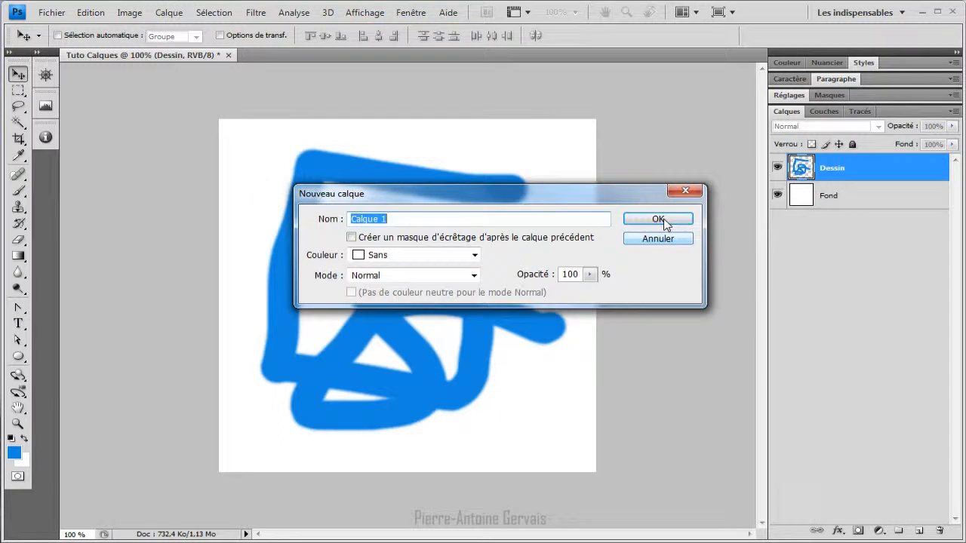
pyautogui.click(662, 218)
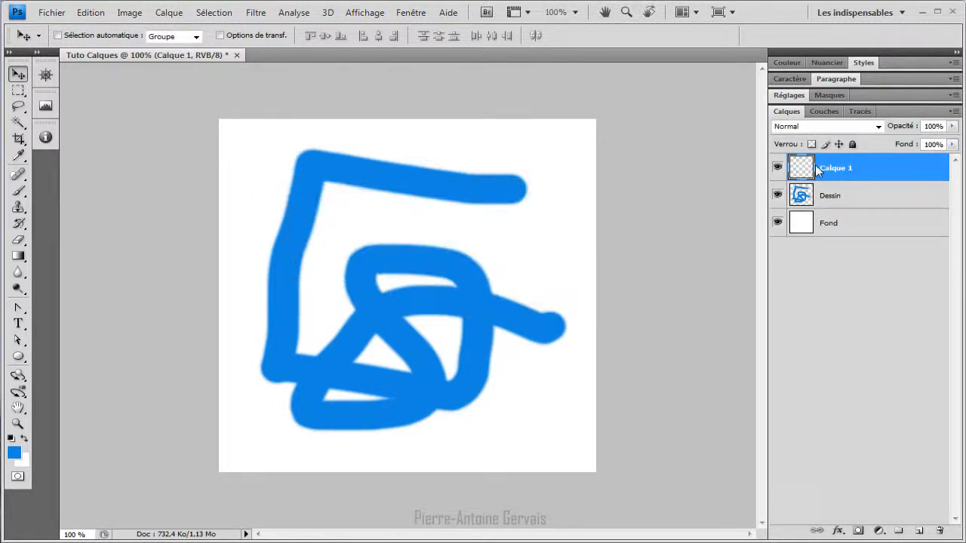
pyautogui.click(87, 14)
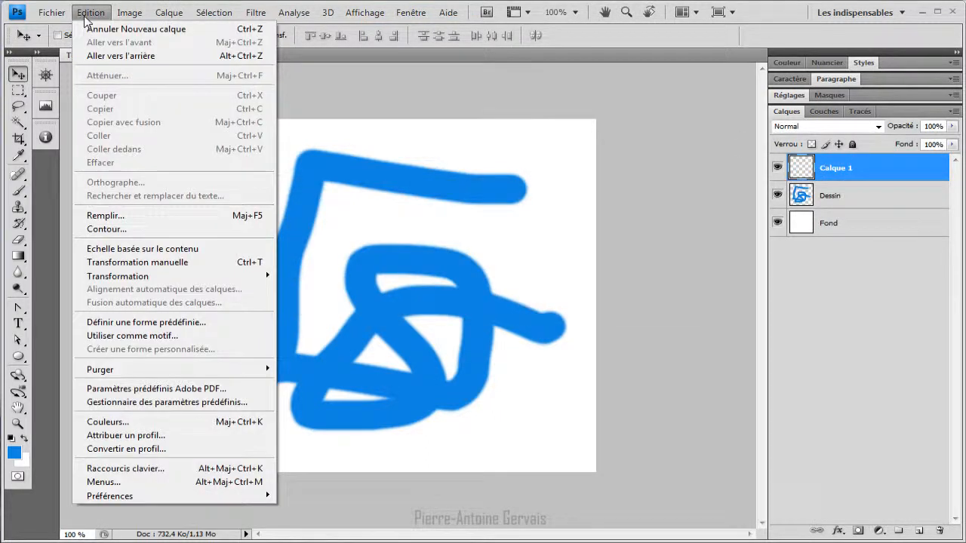
pyautogui.click(105, 29)
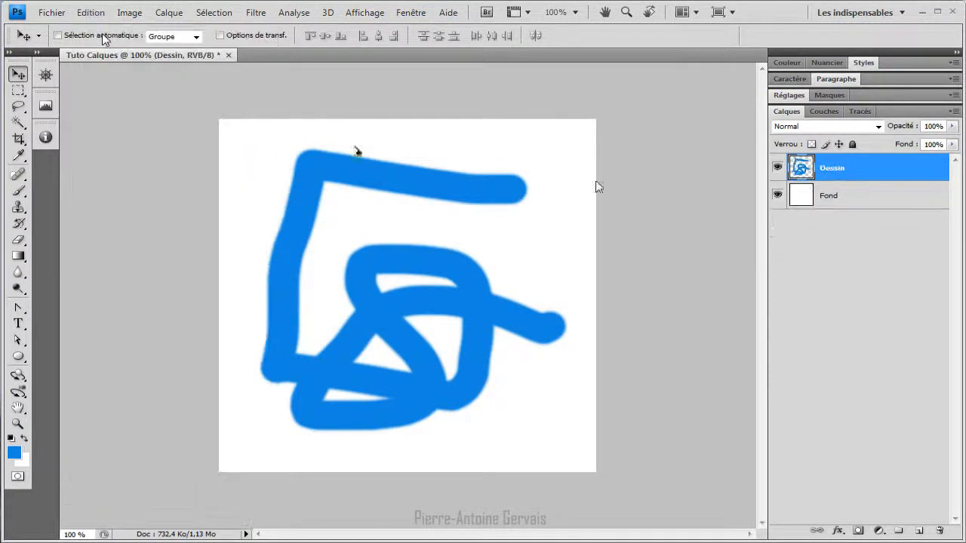
# Step: With the Fond layer selected, create a default new layer between Fond and Dessin, and undo its creation
pyautogui.click(844, 194)
pyautogui.click(169, 13)
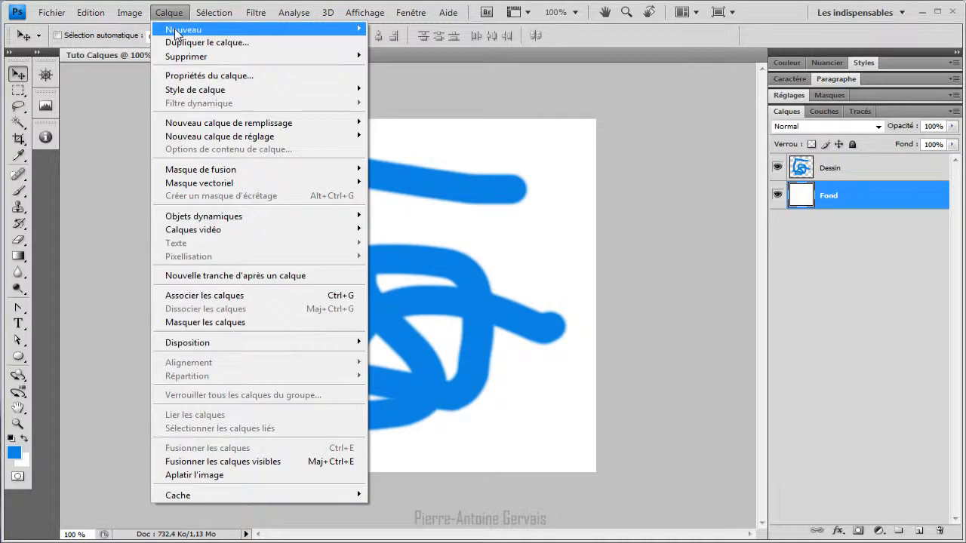
pyautogui.moveTo(183, 30)
pyautogui.click(433, 29)
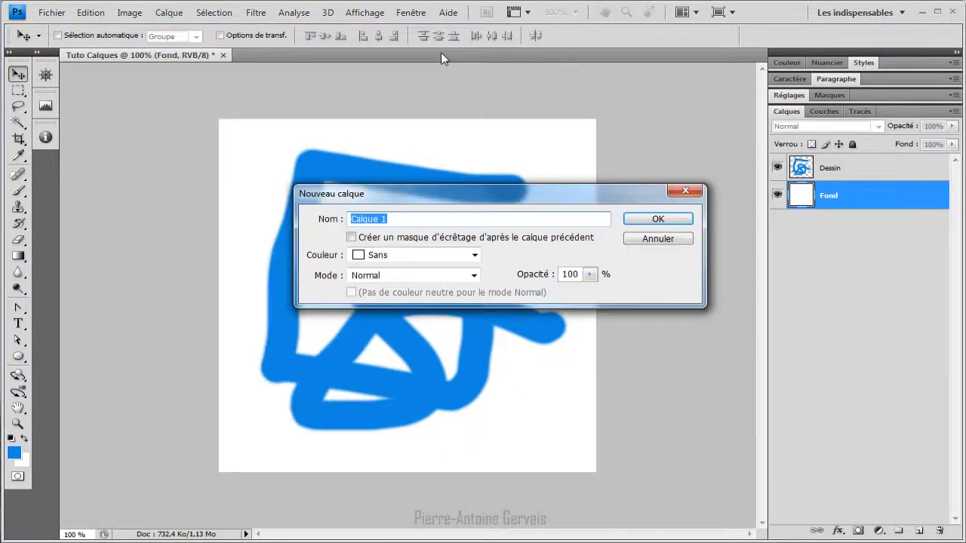
pyautogui.click(658, 219)
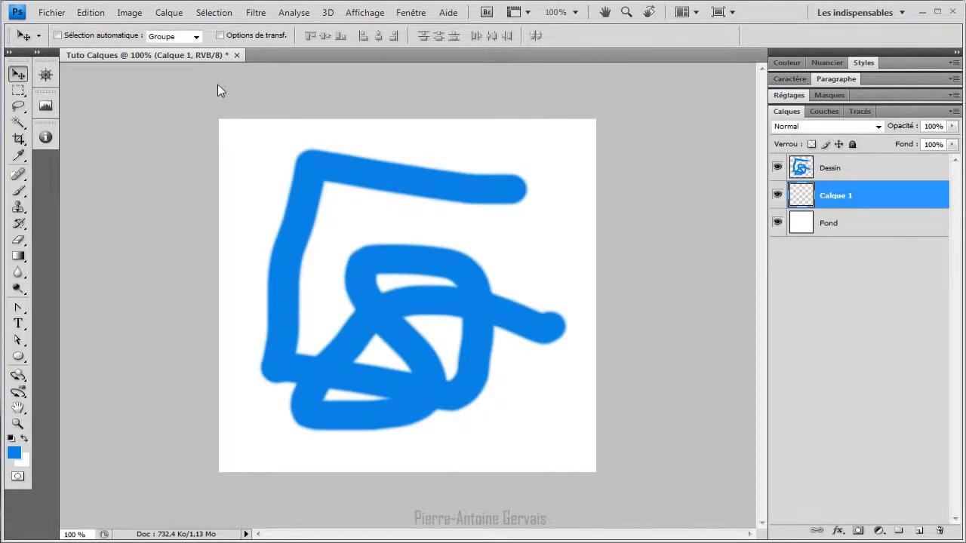
pyautogui.click(91, 13)
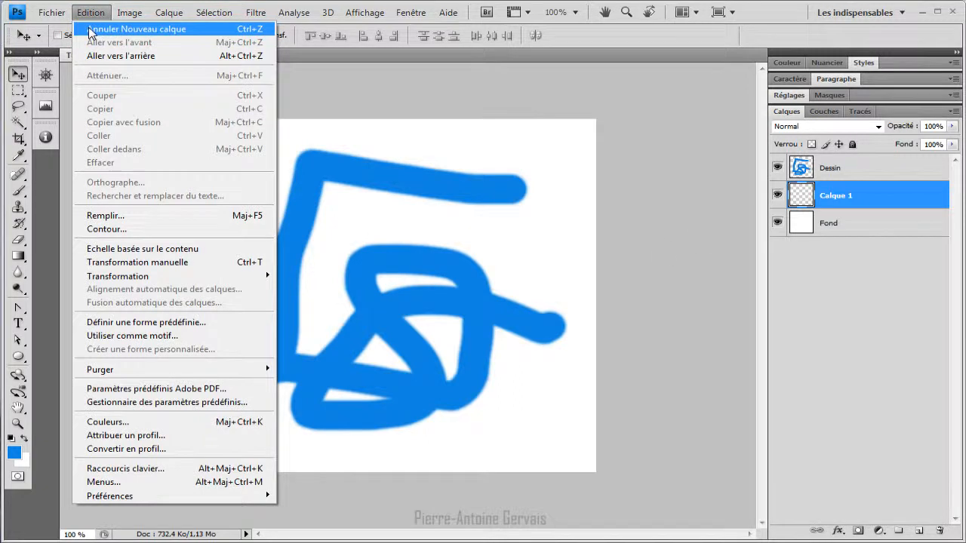
pyautogui.click(90, 28)
# Step: Add a new layer directly above Dessin and rename it Dessin Rouge
pyautogui.hotkey('alt', ']')
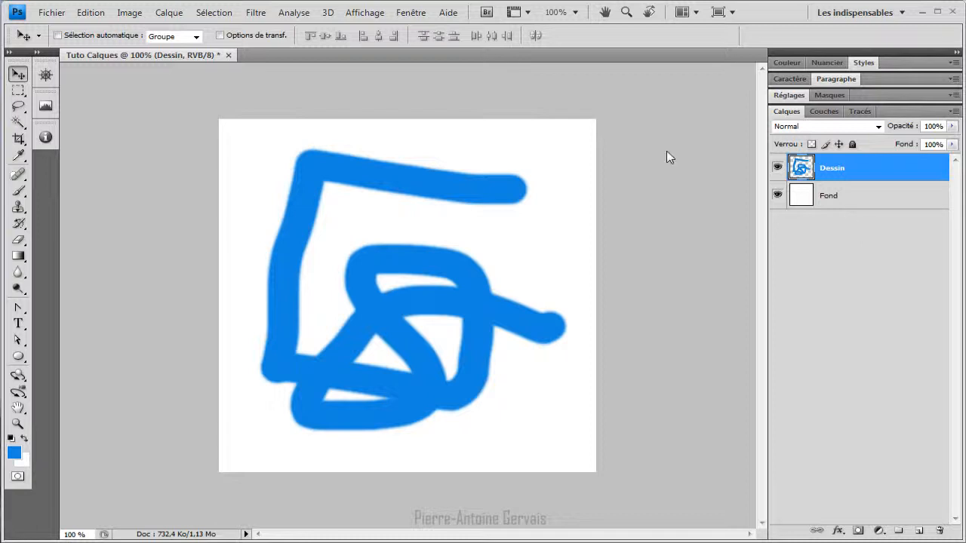
pyautogui.click(920, 532)
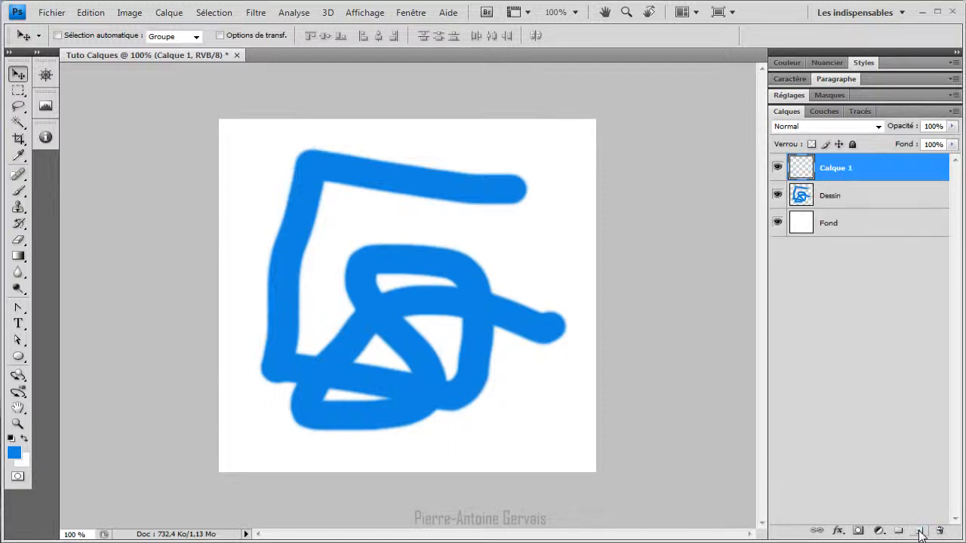
pyautogui.doubleClick(836, 168)
pyautogui.write('Dessin Ro')
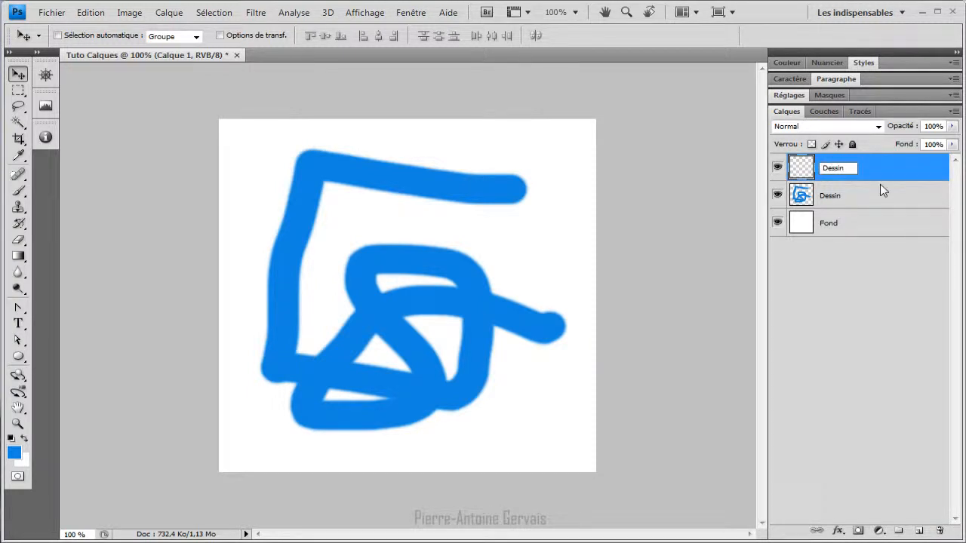
pyautogui.write('uge')
pyautogui.press('Return')
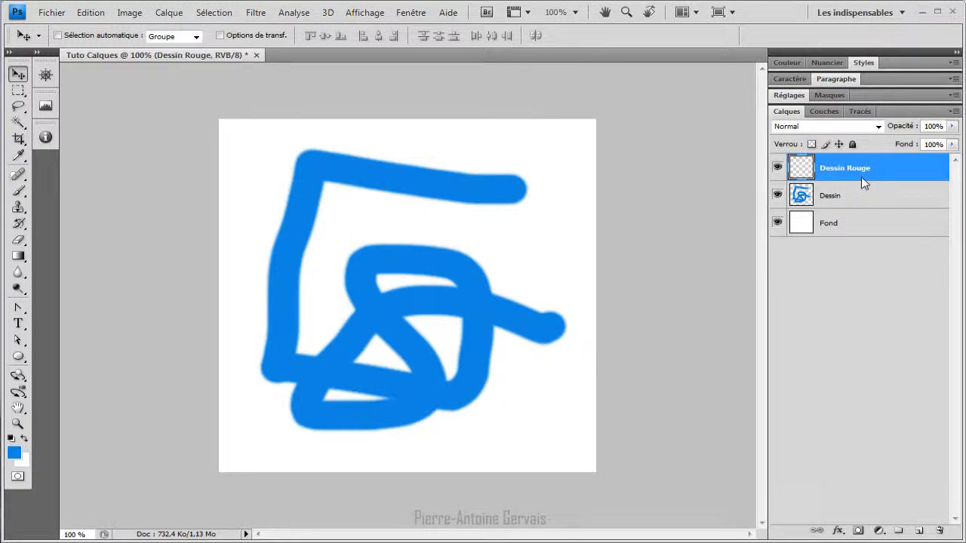
# Step: Set the foreground colour to red (e00000) and stamp nine separate dots across the canvas on the Dessin Rouge layer with the Brush
pyautogui.press('b')
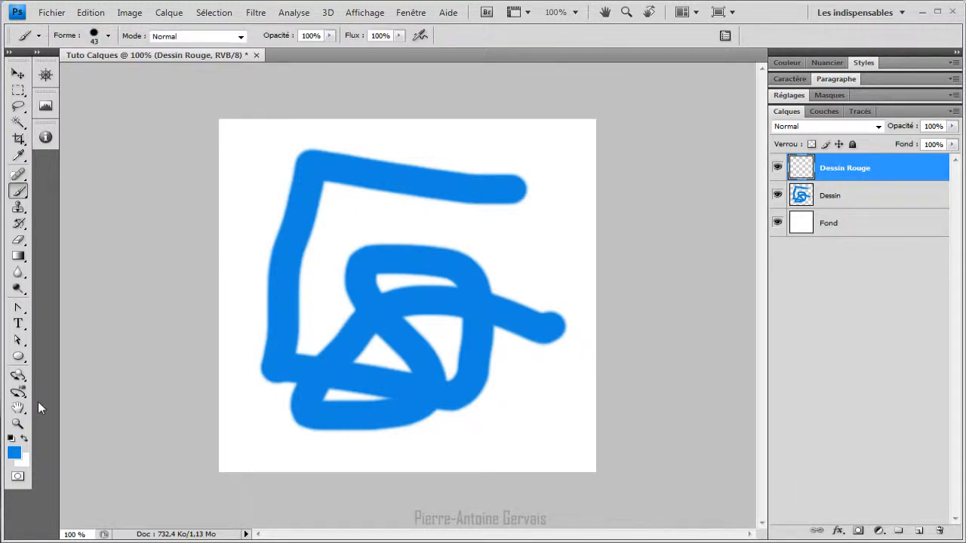
pyautogui.click(13, 453)
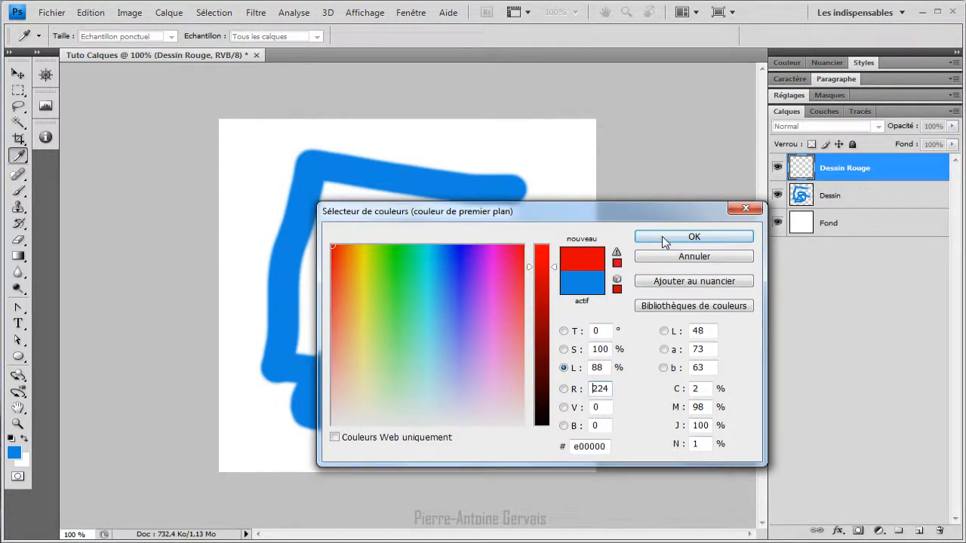
pyautogui.click(662, 239)
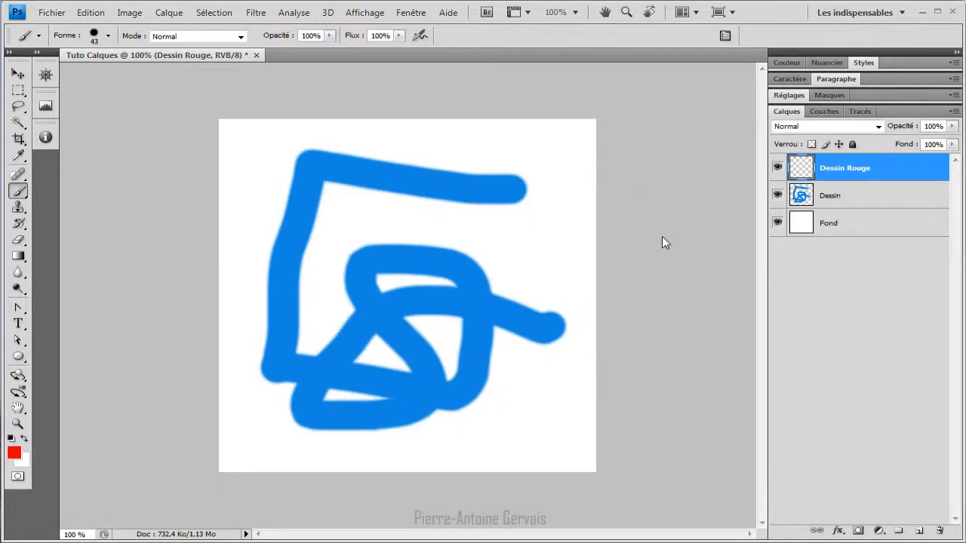
pyautogui.click(504, 167)
pyautogui.click(347, 236)
pyautogui.click(311, 165)
pyautogui.click(304, 329)
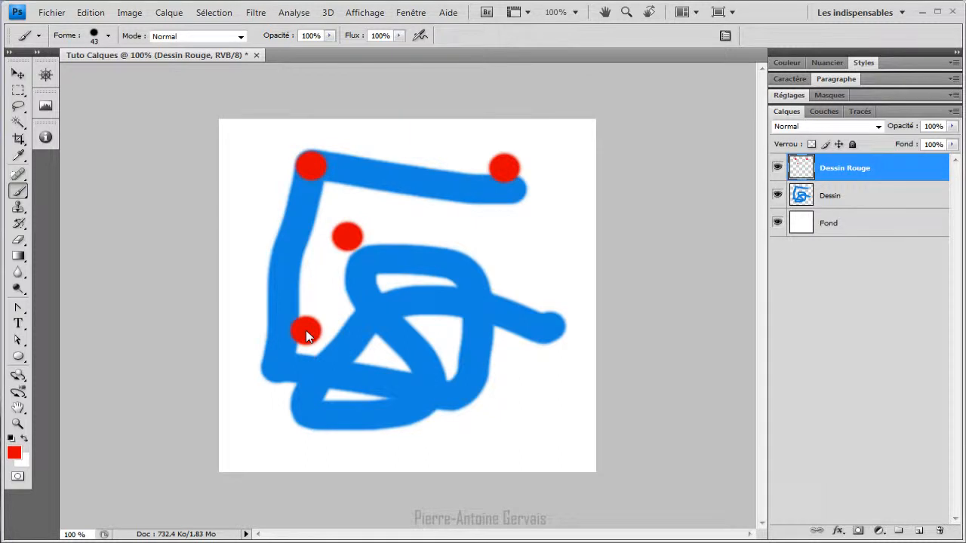
pyautogui.click(466, 362)
pyautogui.click(517, 262)
pyautogui.click(395, 288)
pyautogui.click(386, 411)
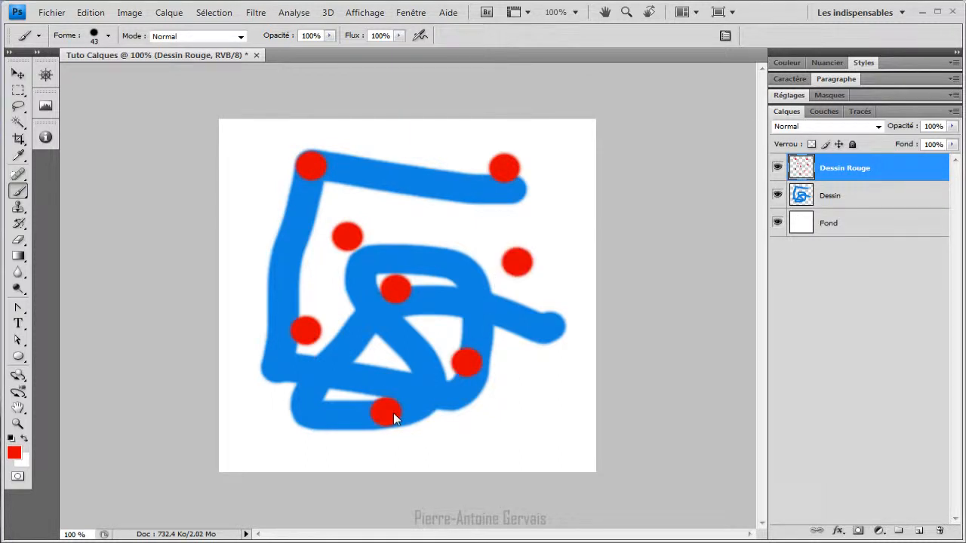
pyautogui.click(566, 432)
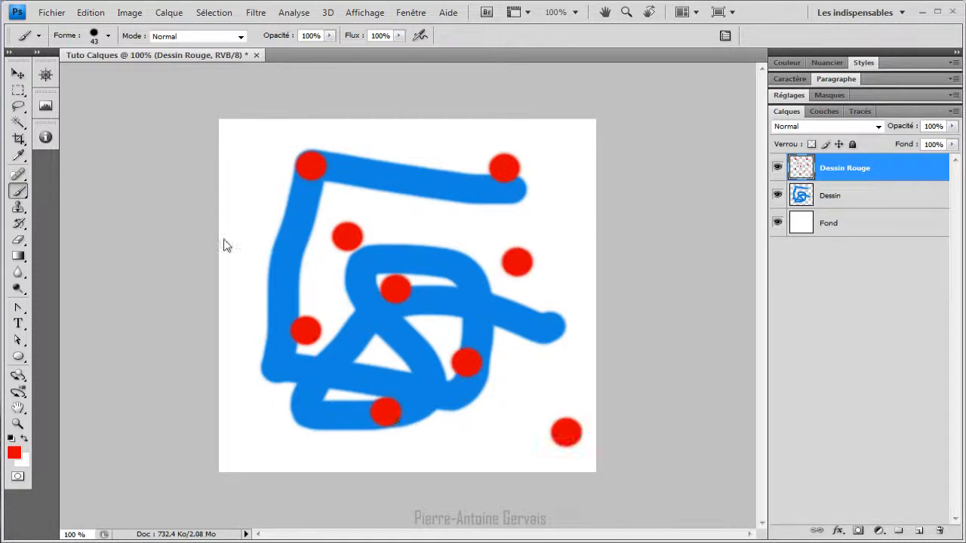
# Step: Switch to the Move tool, hide the Dessin layer to view the red dots alone, and show it again
pyautogui.click(18, 76)
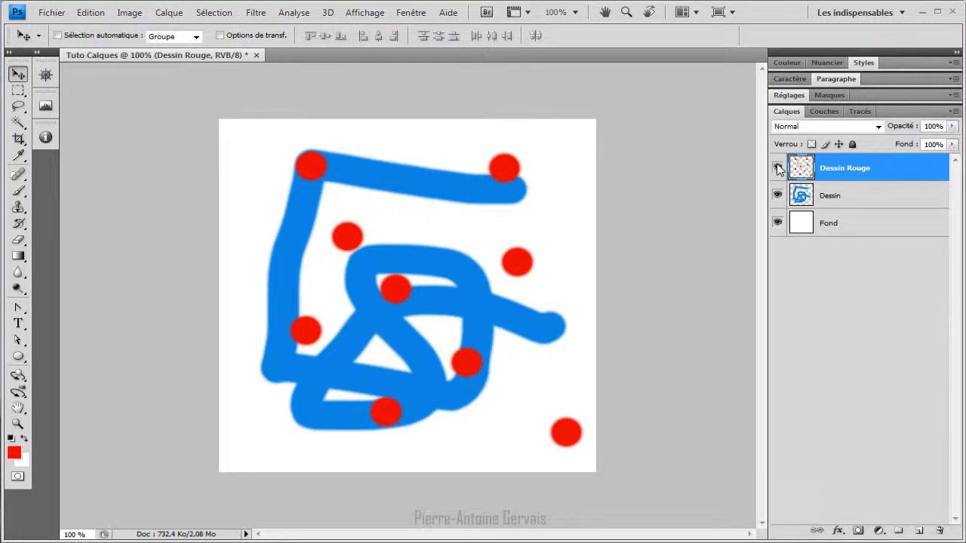
pyautogui.click(778, 195)
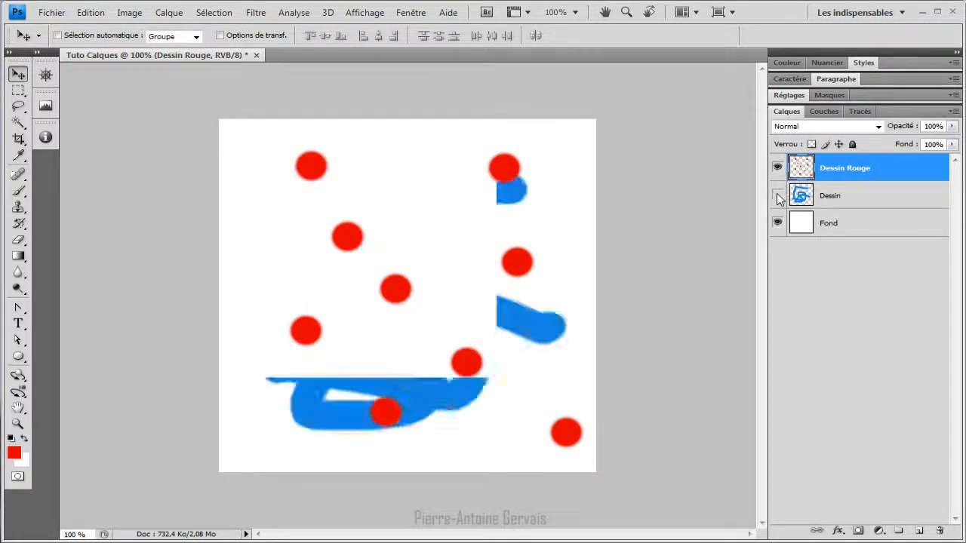
pyautogui.click(778, 196)
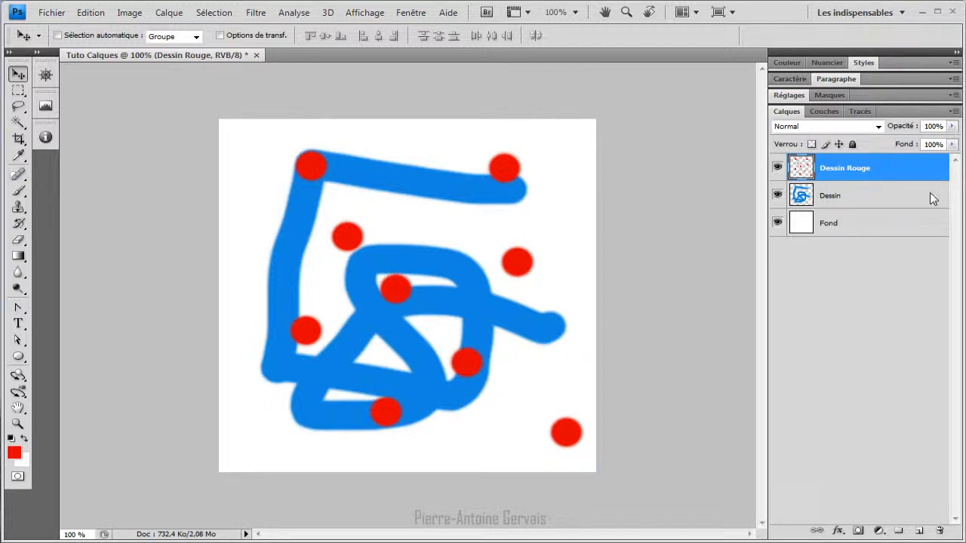
# Step: Reorder the layers so Dessin lies above Dessin Rouge, and return Dessin Rouge to the top of the stack
pyautogui.moveTo(882, 201); pyautogui.dragTo(884, 156)
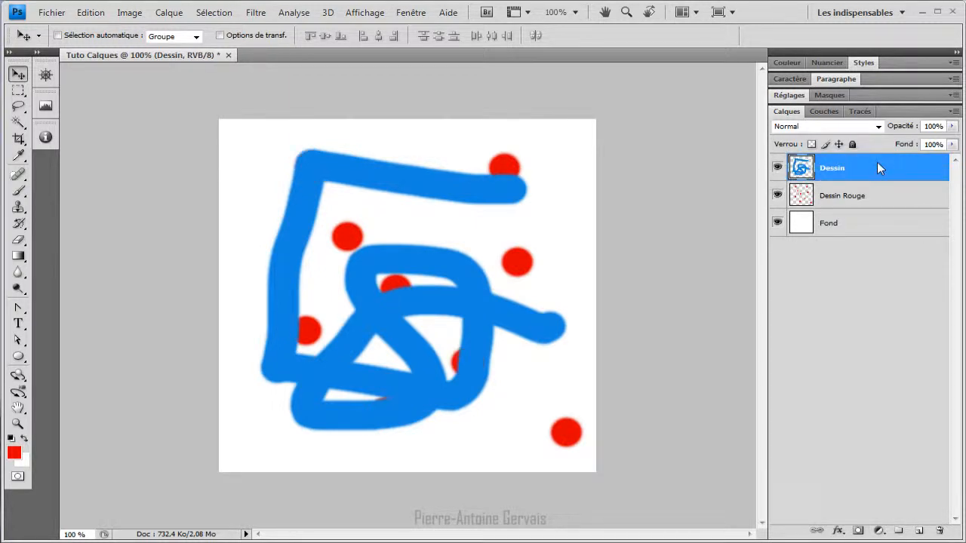
pyautogui.moveTo(877, 162)
pyautogui.mouseDown()
pyautogui.moveTo(873, 201)
pyautogui.moveTo(885, 158)
pyautogui.mouseUp()
pyautogui.moveTo(870, 190); pyautogui.dragTo(884, 161)
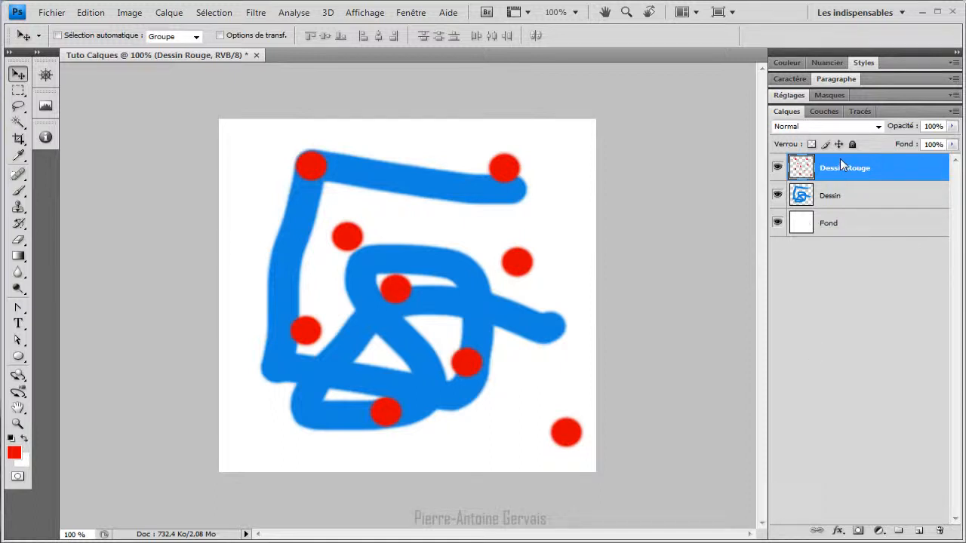
# Step: Delete the Dessin Rouge layer and the Dessin layer, keeping only the Fond layer
pyautogui.moveTo(883, 171); pyautogui.dragTo(941, 532)
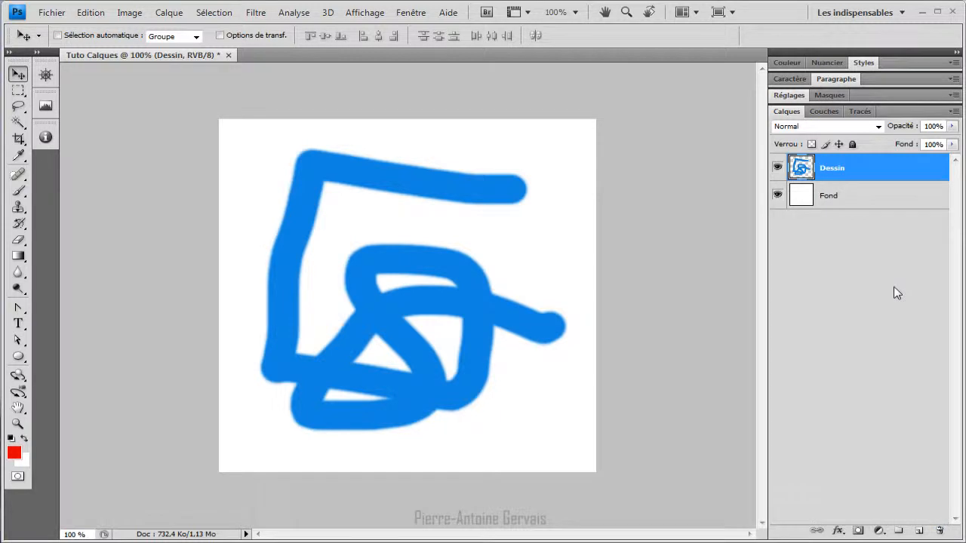
pyautogui.keyDown('alt'); pyautogui.click(940, 532); pyautogui.keyUp('alt')
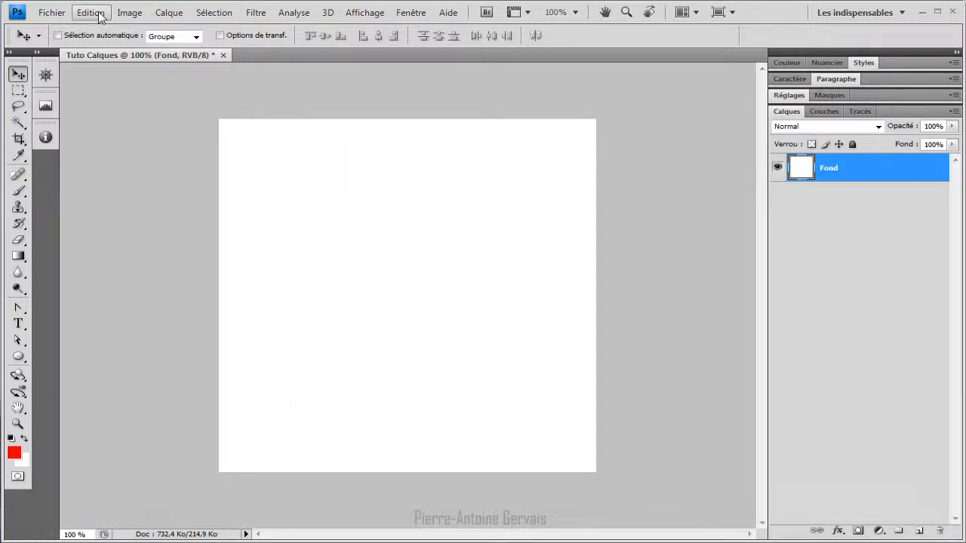
# Step: Undo the deletions to restore the Dessin and Dessin Rouge layers above Fond
pyautogui.click(91, 13)
pyautogui.click(100, 28)
pyautogui.click(91, 13)
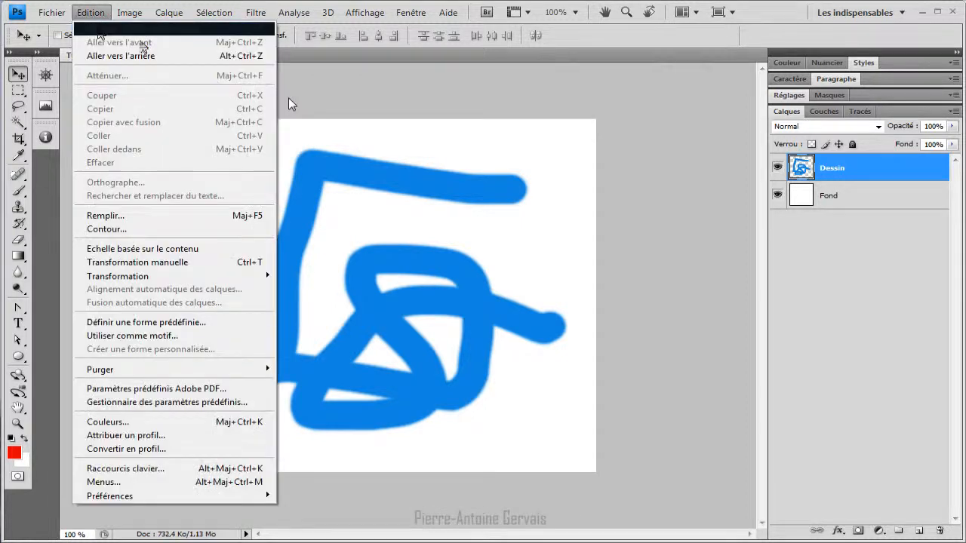
pyautogui.click(124, 29)
pyautogui.click(90, 12)
pyautogui.click(105, 29)
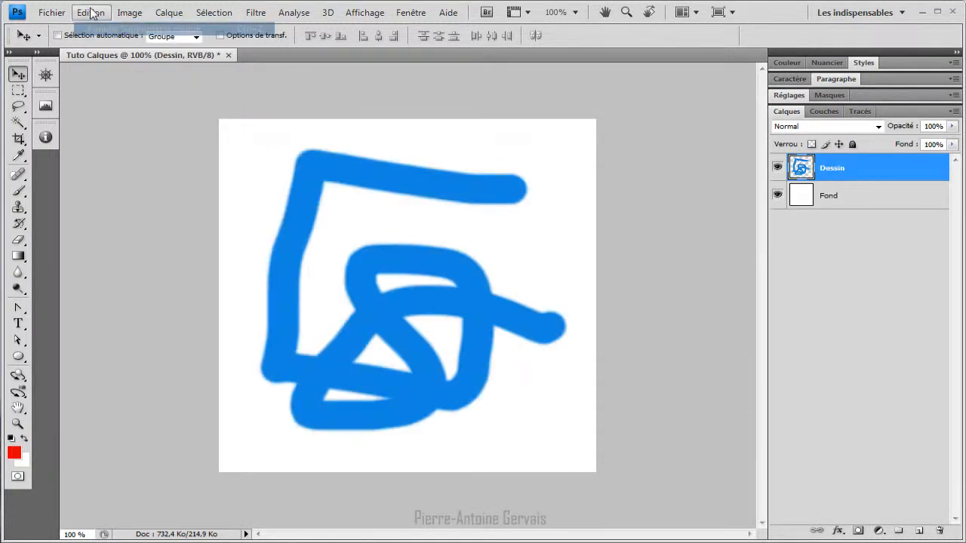
pyautogui.click(92, 14)
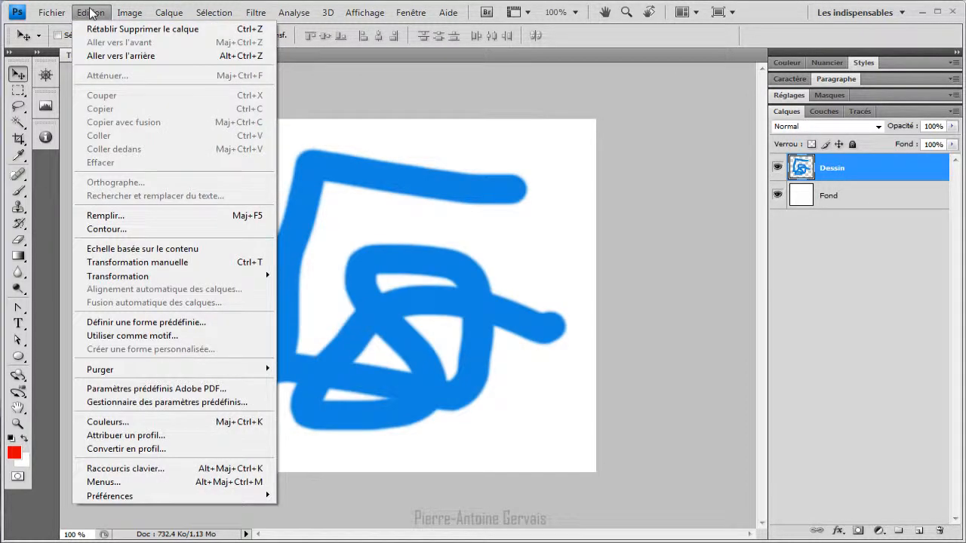
pyautogui.click(363, 116)
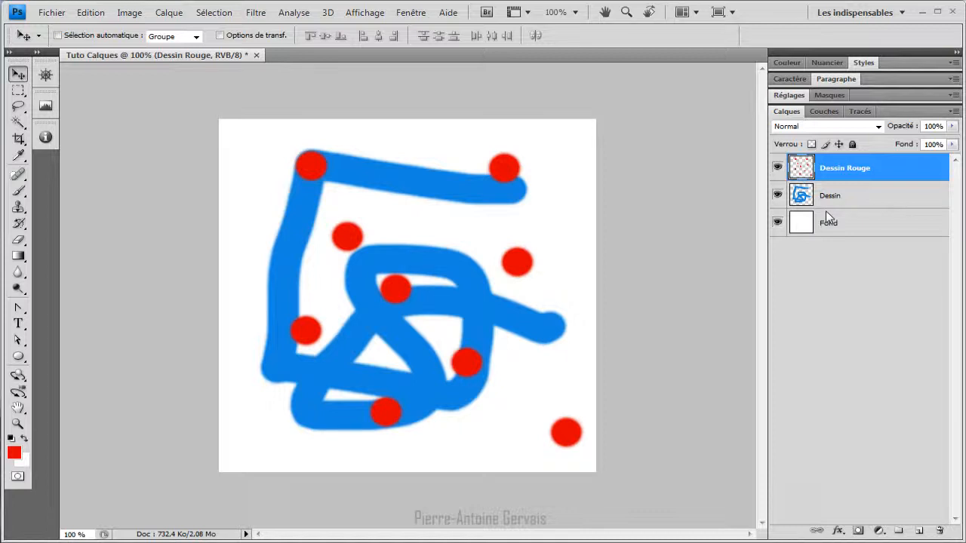
# Step: Duplicate the Dessin Rouge layer and rename the copy Dessin Rouge droite
pyautogui.moveTo(803, 170); pyautogui.dragTo(920, 530)
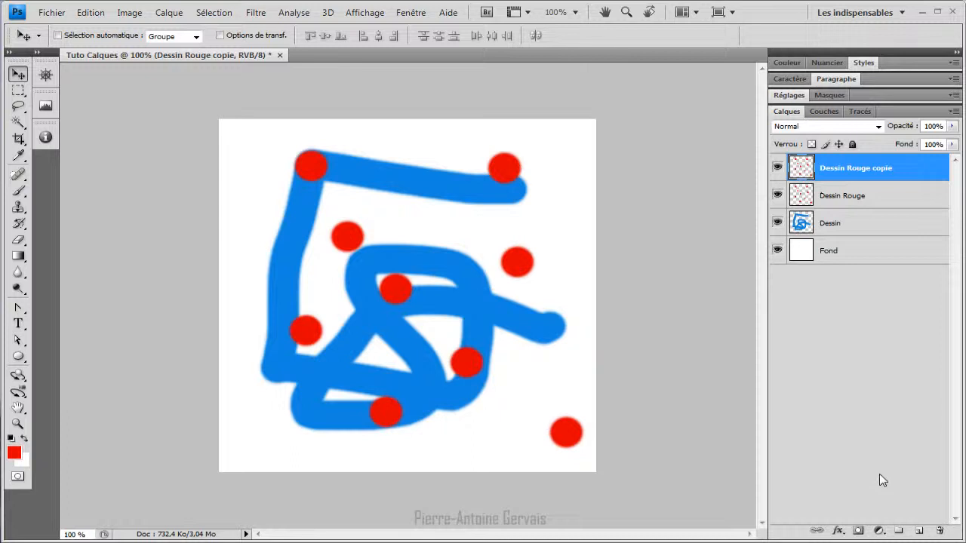
pyautogui.doubleClick(869, 166)
pyautogui.moveTo(891, 167); pyautogui.dragTo(868, 249)
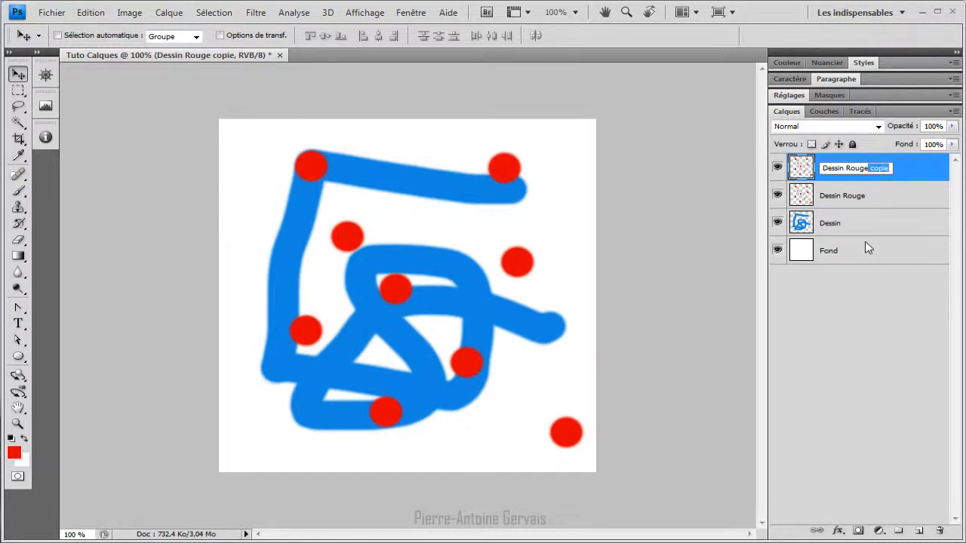
pyautogui.press('BackSpace')
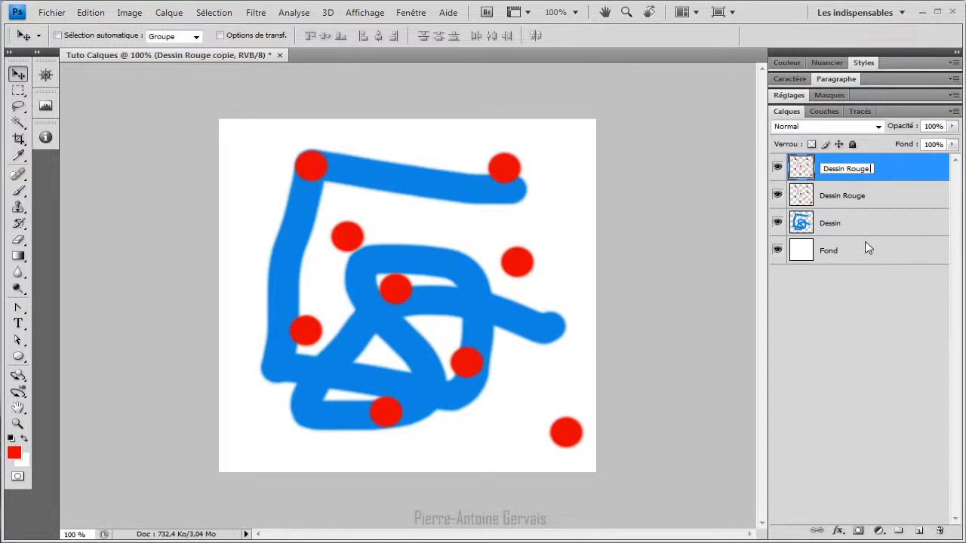
pyautogui.write('droite')
pyautogui.press('Return')
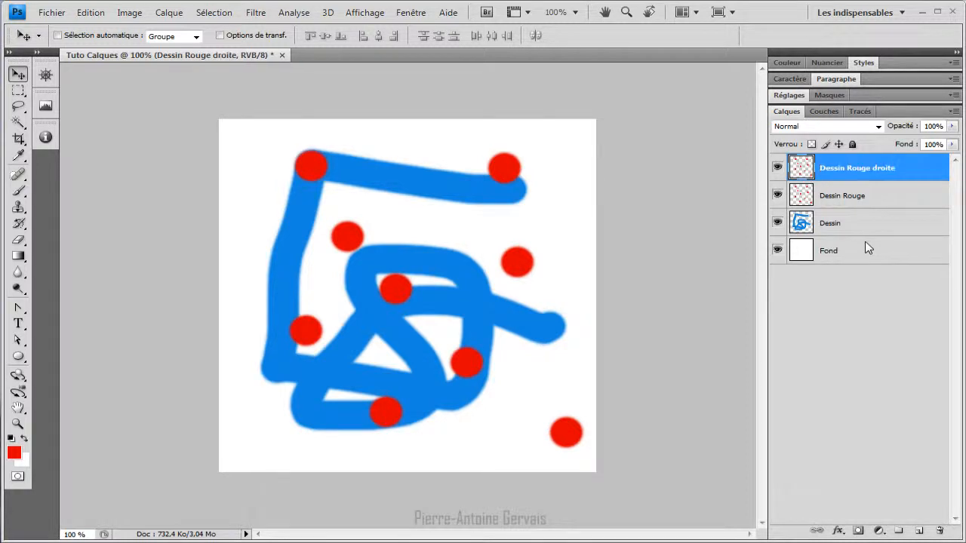
# Step: Move the Dessin Rouge droite dots towards the canvas's right side and the Dessin Rouge dots towards its left side
pyautogui.moveTo(419, 268); pyautogui.dragTo(553, 254)
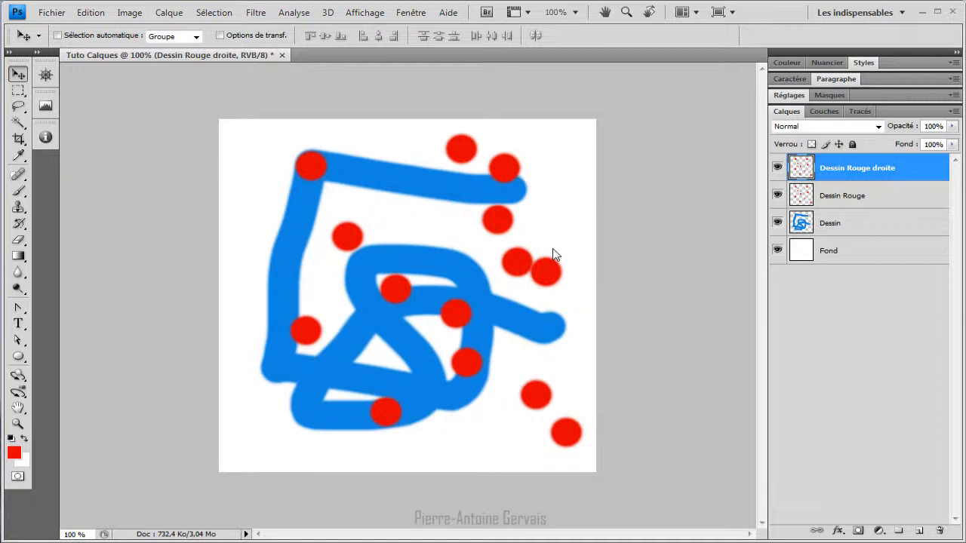
pyautogui.click(837, 195)
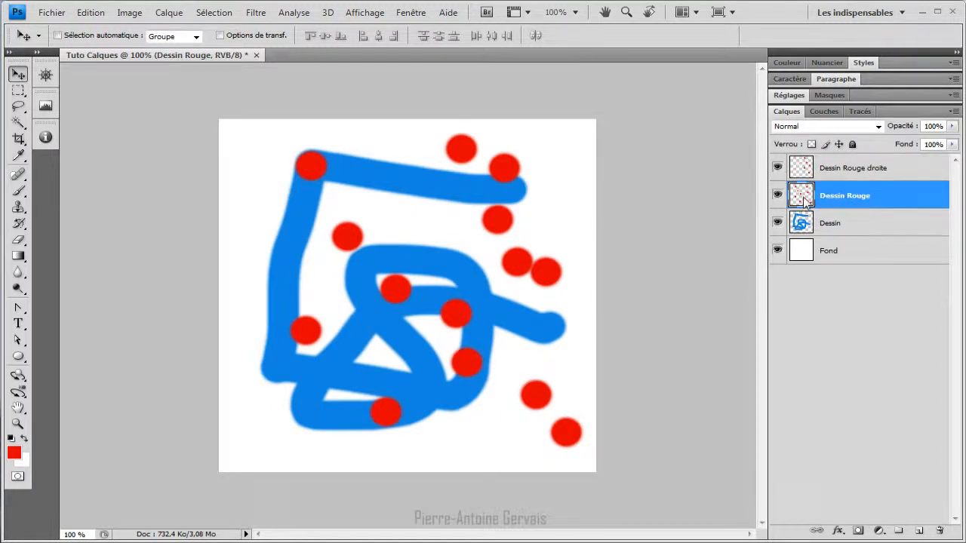
pyautogui.moveTo(426, 315); pyautogui.dragTo(340, 308)
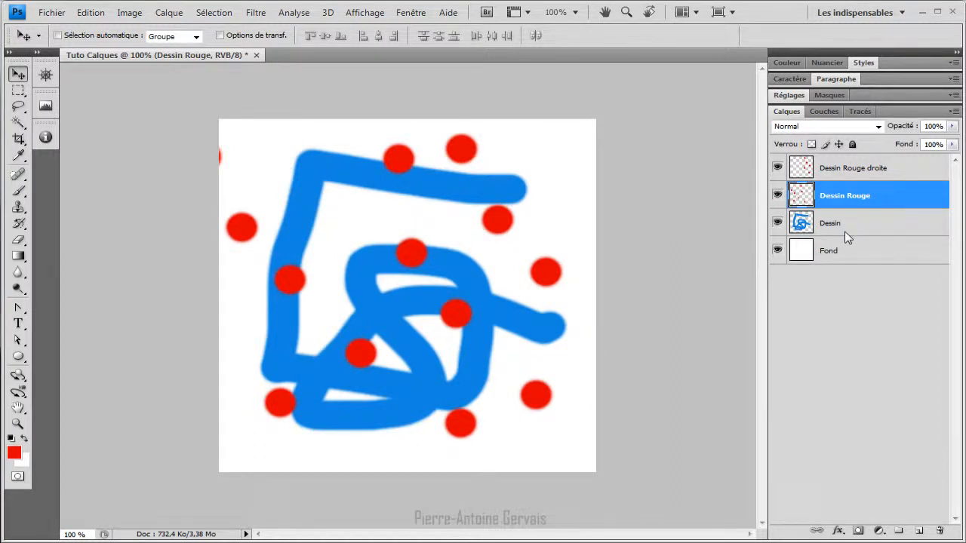
# Step: Create a layer group named Rouge above the Dessin Rouge droite layer
pyautogui.click(866, 169)
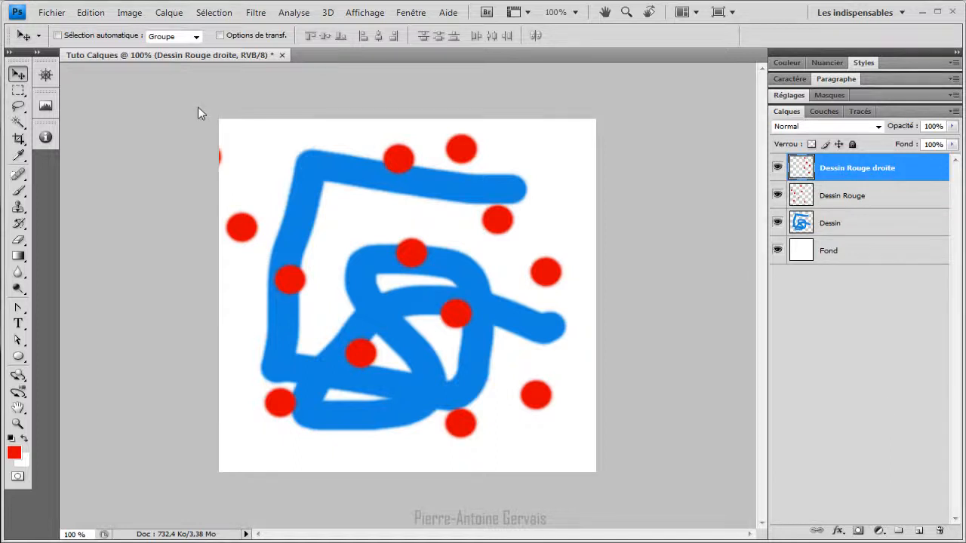
pyautogui.click(169, 13)
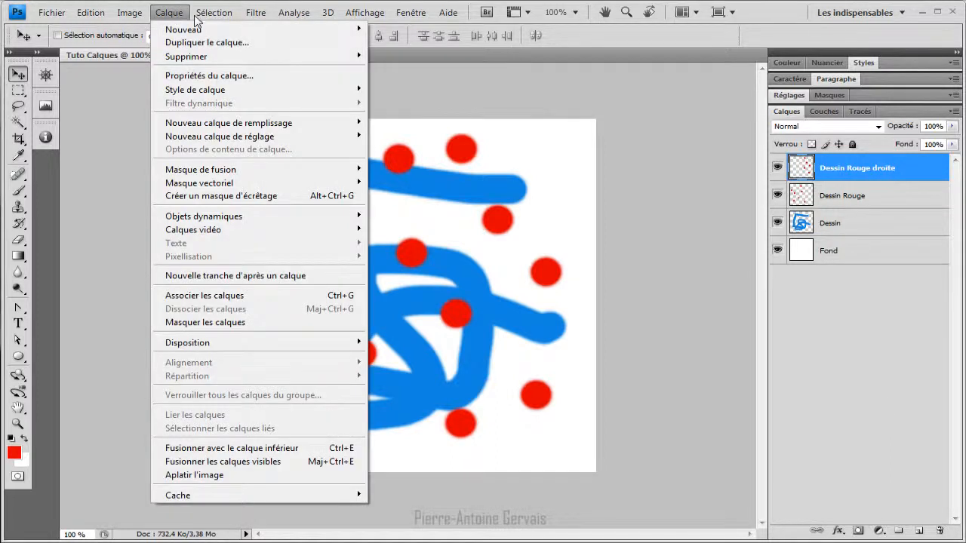
pyautogui.moveTo(261, 34)
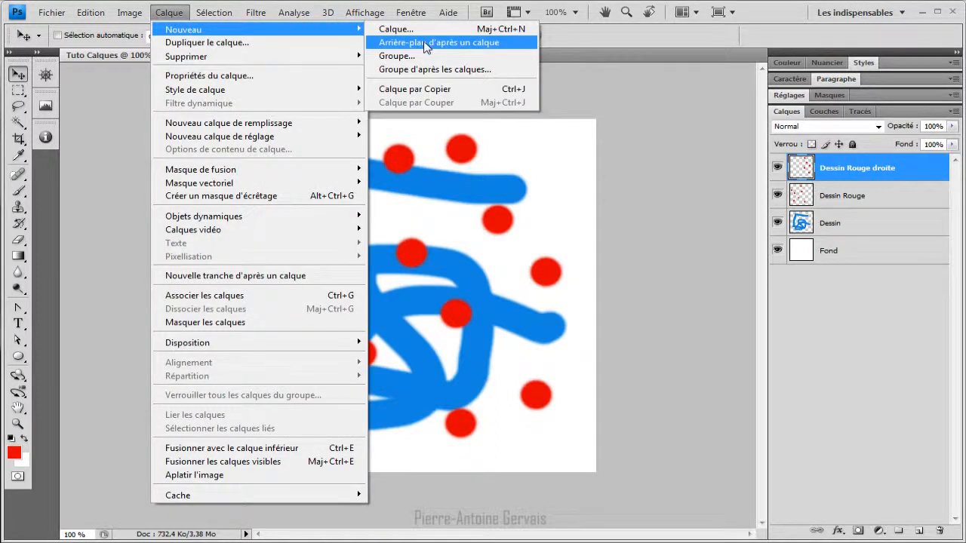
pyautogui.click(422, 56)
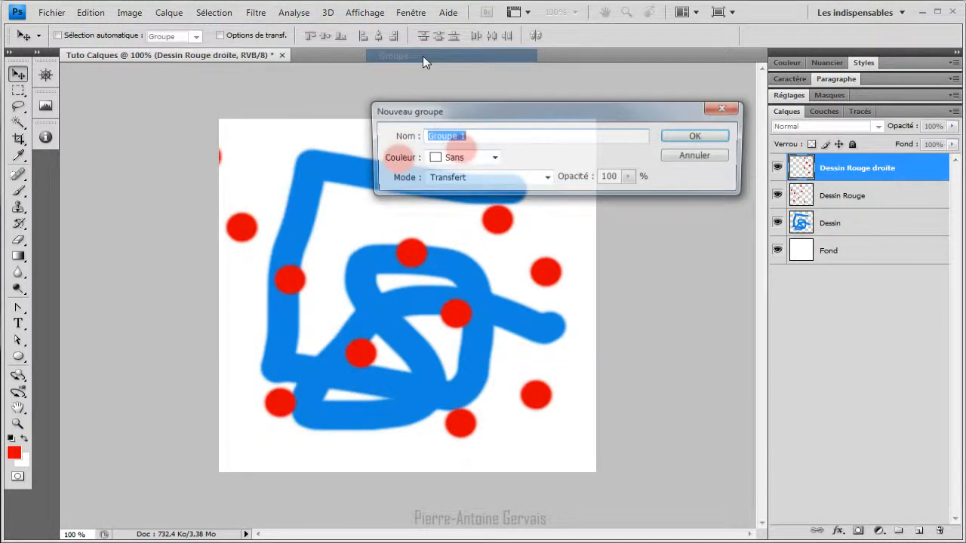
pyautogui.write('Rouge')
pyautogui.press('Return')
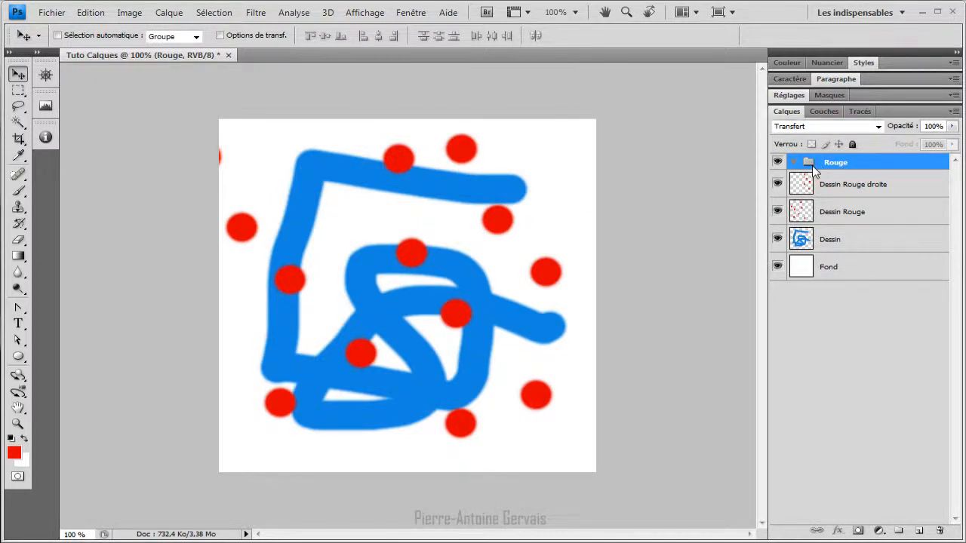
# Step: Put the Dessin Rouge droite and Dessin Rouge layers into the Rouge group
pyautogui.click(851, 188)
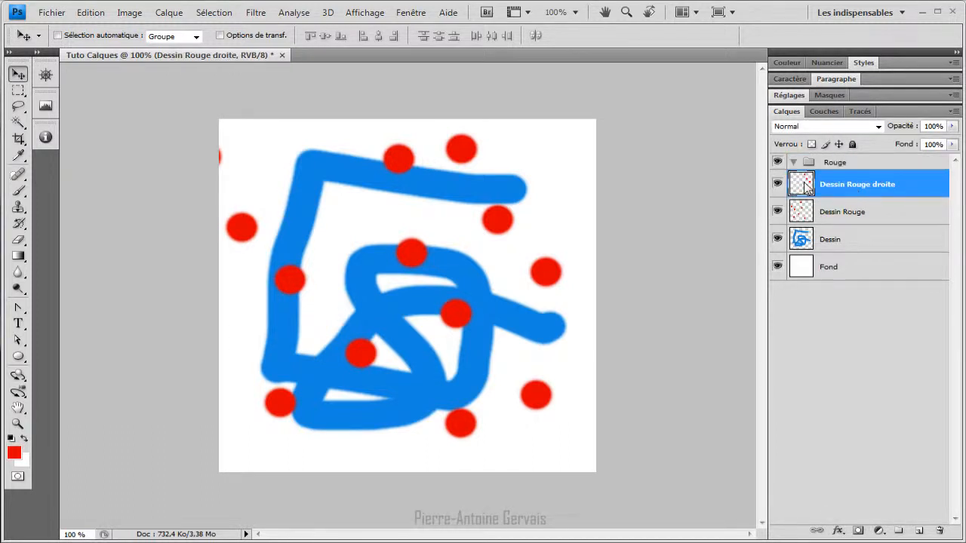
pyautogui.moveTo(803, 187); pyautogui.dragTo(825, 164)
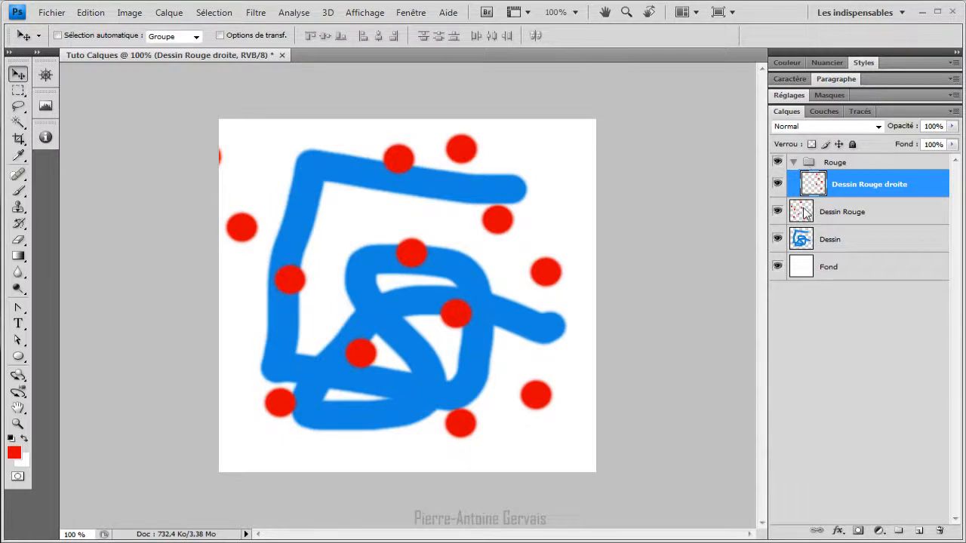
pyautogui.moveTo(805, 213); pyautogui.dragTo(826, 163)
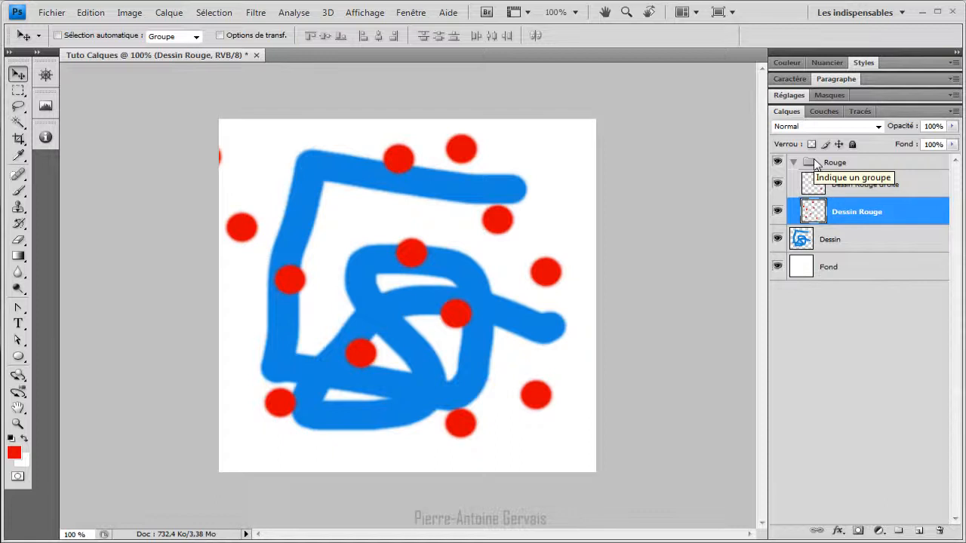
# Step: Move the Rouge group below the Dessin layer and back above it, and toggle the group's visibility off and on
pyautogui.moveTo(821, 219); pyautogui.dragTo(822, 252)
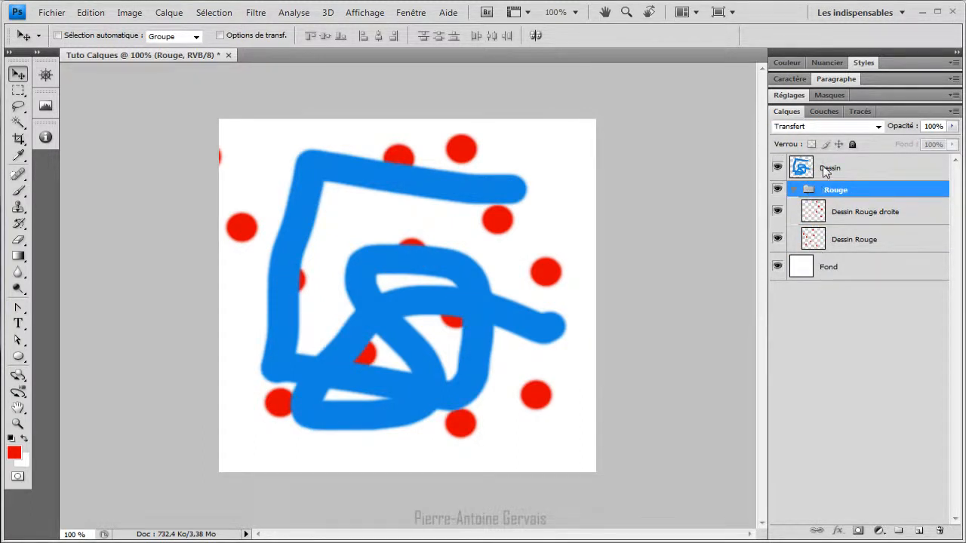
pyautogui.moveTo(815, 186); pyautogui.dragTo(823, 168)
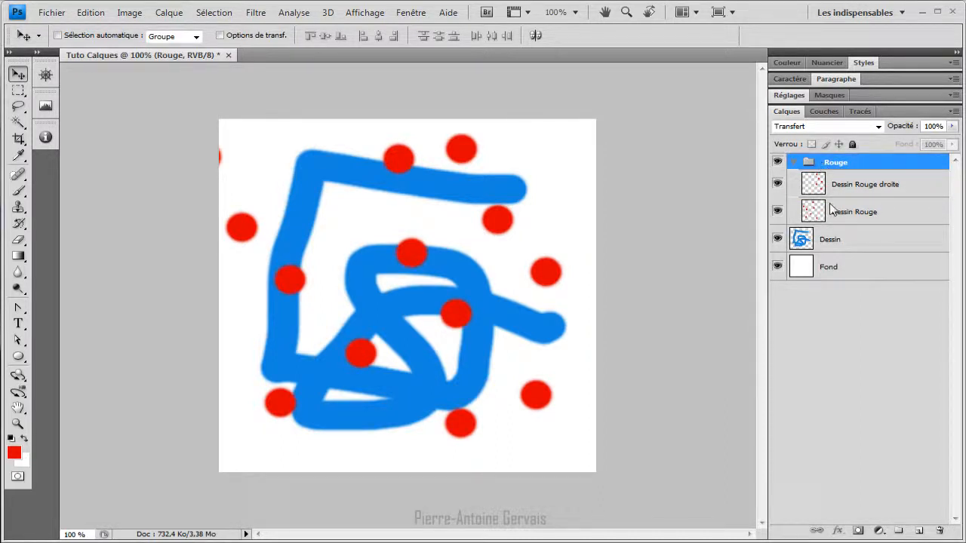
pyautogui.click(778, 163)
pyautogui.click(778, 163)
# Step: Hide and show the Dessin Rouge droite and Dessin Rouge layers individually inside the Rouge group
pyautogui.click(778, 184)
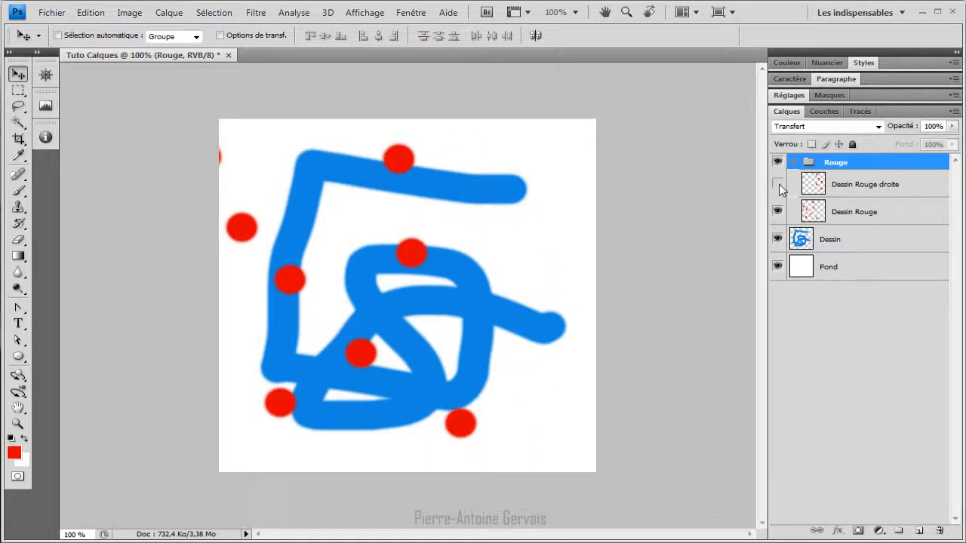
pyautogui.click(778, 184)
pyautogui.click(777, 211)
pyautogui.click(778, 211)
pyautogui.click(778, 212)
pyautogui.click(778, 211)
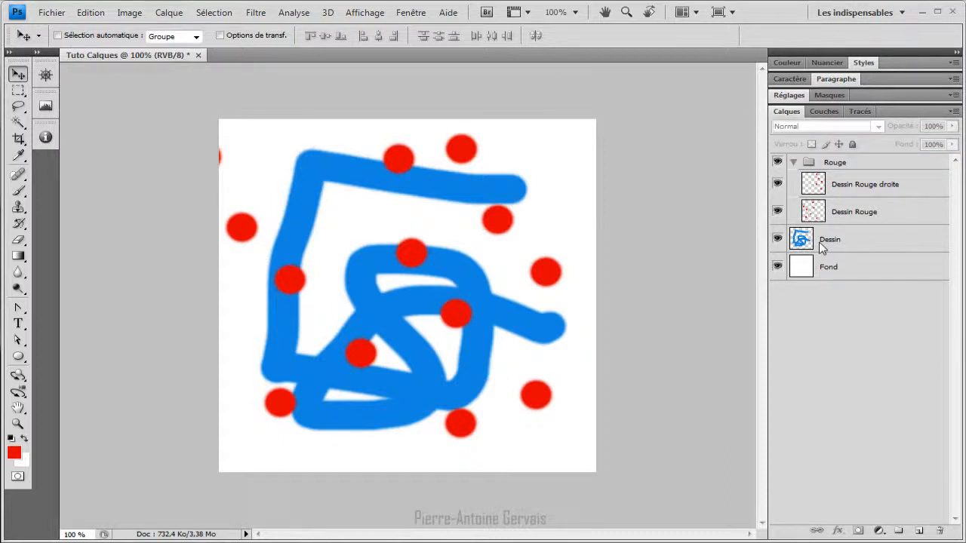
# Step: Collapse the Rouge group, expand it to view its layers, and collapse it again with no layer selected
pyautogui.click(794, 163)
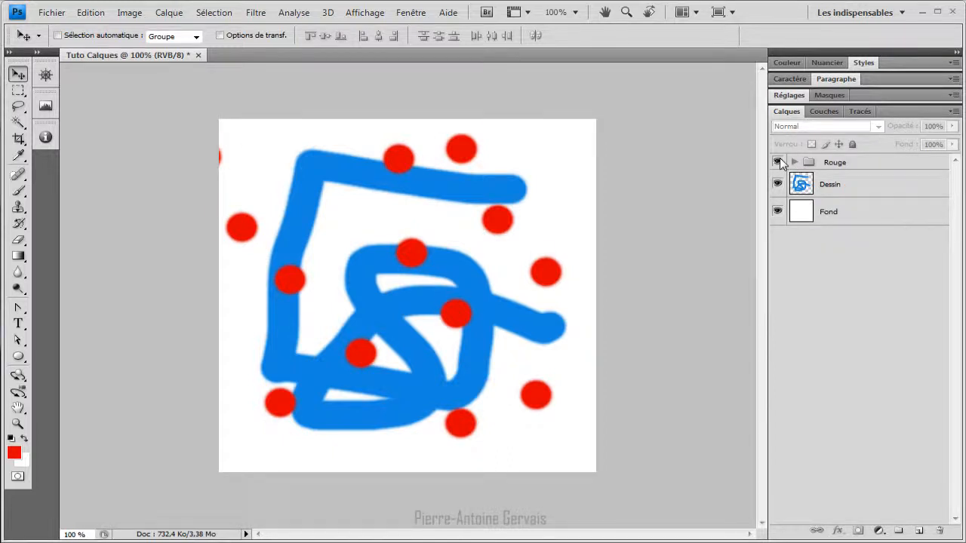
pyautogui.moveTo(819, 165); pyautogui.dragTo(796, 166)
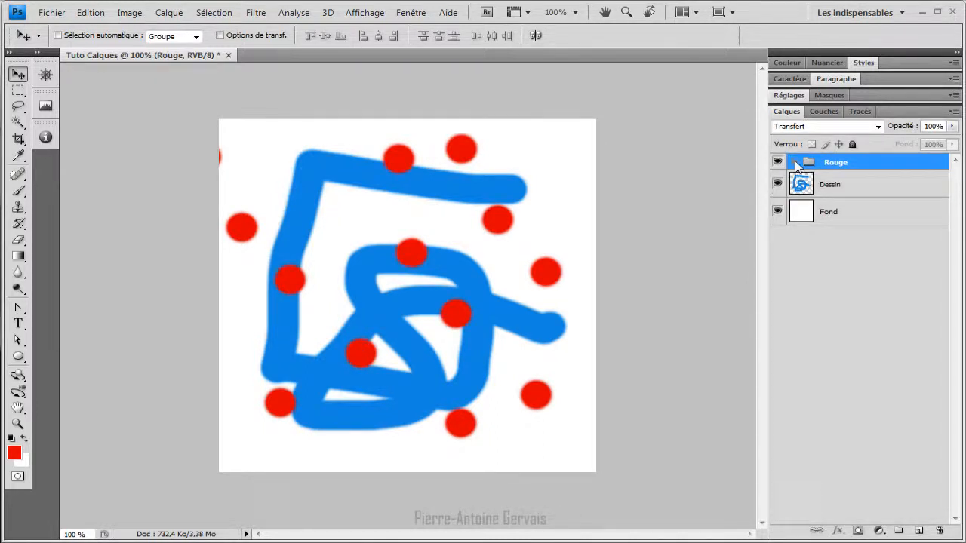
pyautogui.click(796, 164)
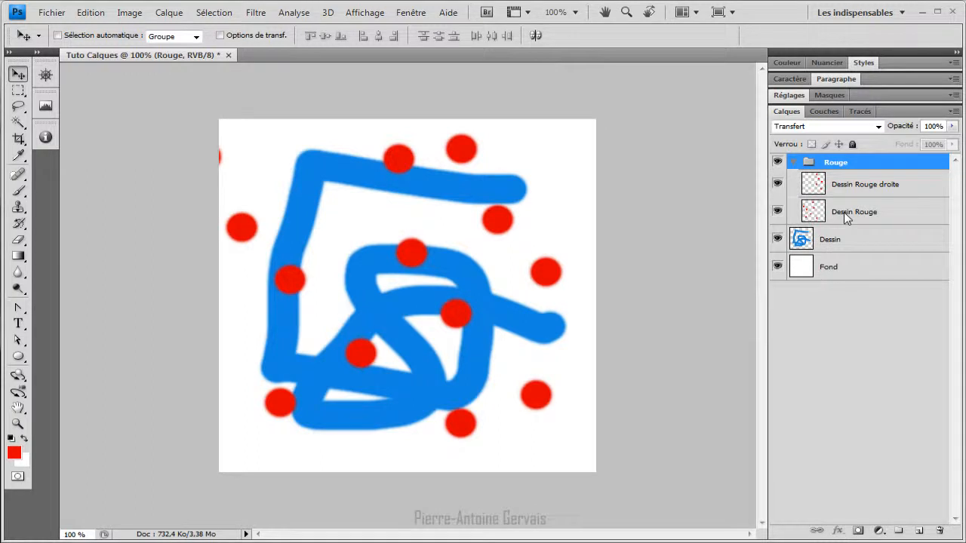
pyautogui.click(796, 164)
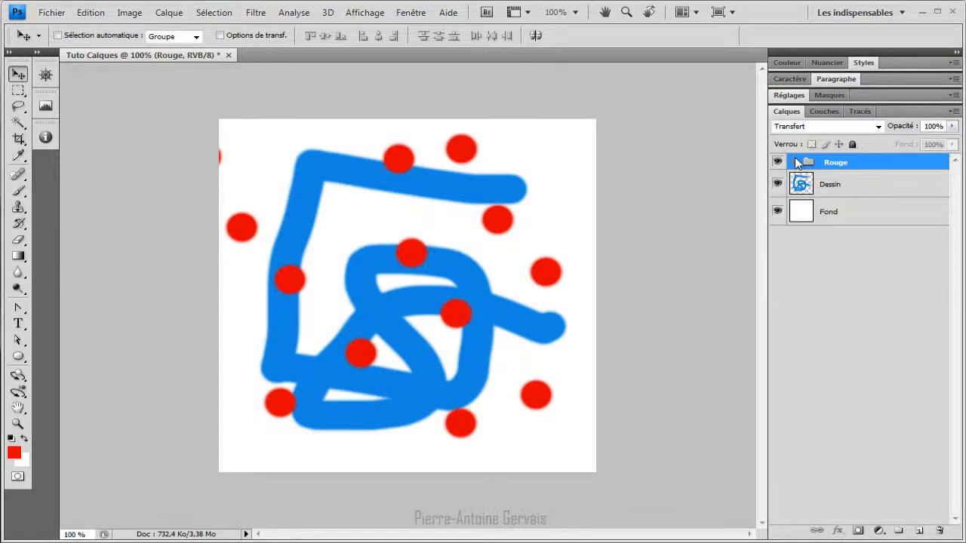
pyautogui.click(829, 259)
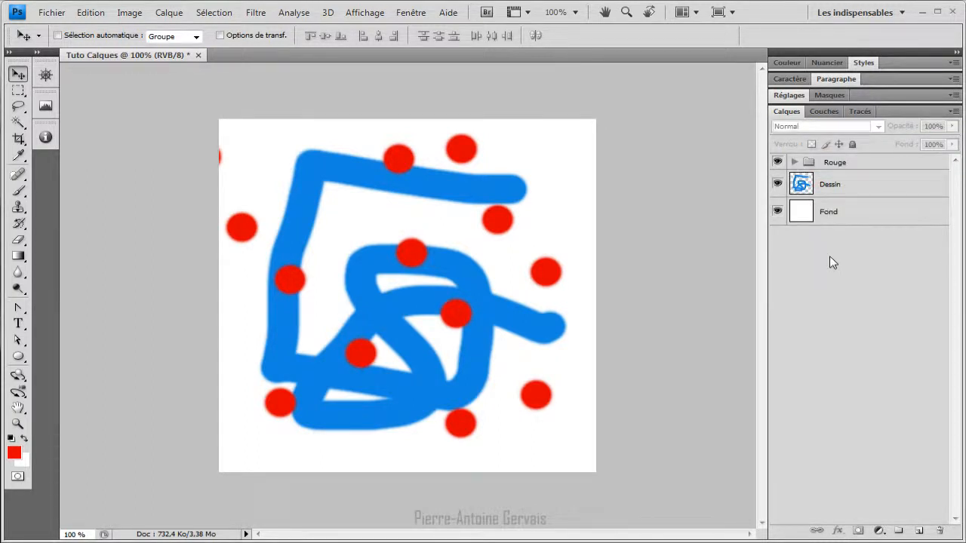
# Step: Ungroup the Rouge group, keeping the Dessin Rouge droite and Dessin Rouge layers, and deselect all layers
pyautogui.click(795, 163)
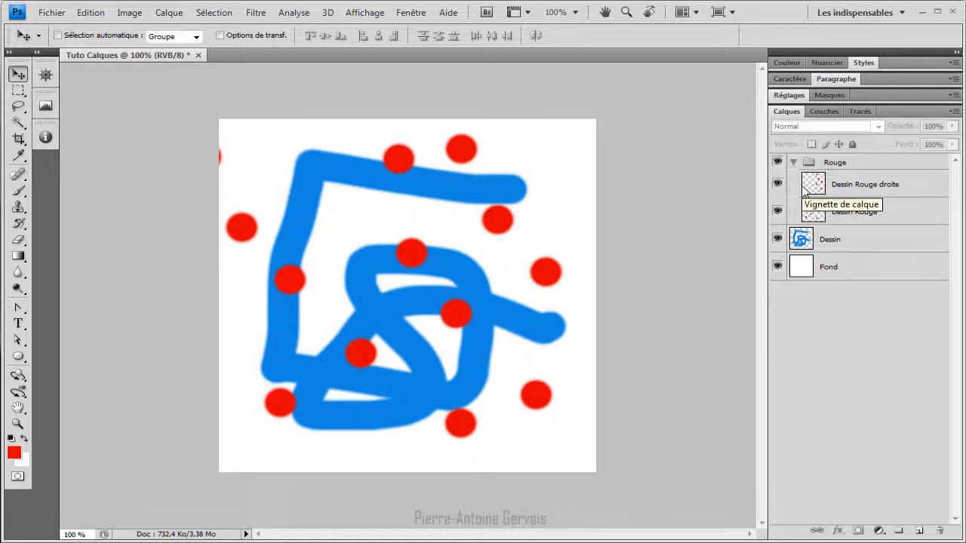
pyautogui.click(854, 183)
pyautogui.keyDown('shift'); pyautogui.click(851, 211); pyautogui.keyUp('shift')
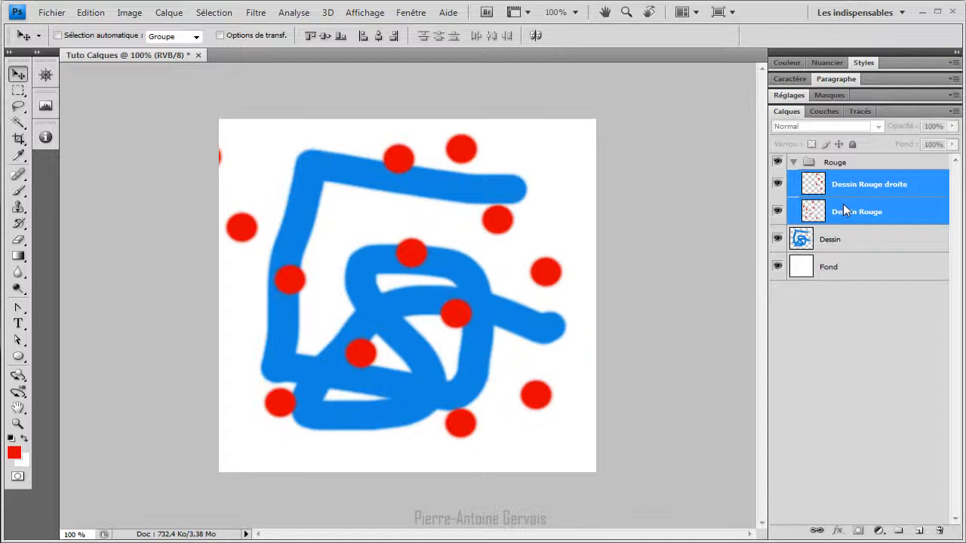
pyautogui.click(864, 162)
pyautogui.hotkey('ctrl', 'shift', 'g')
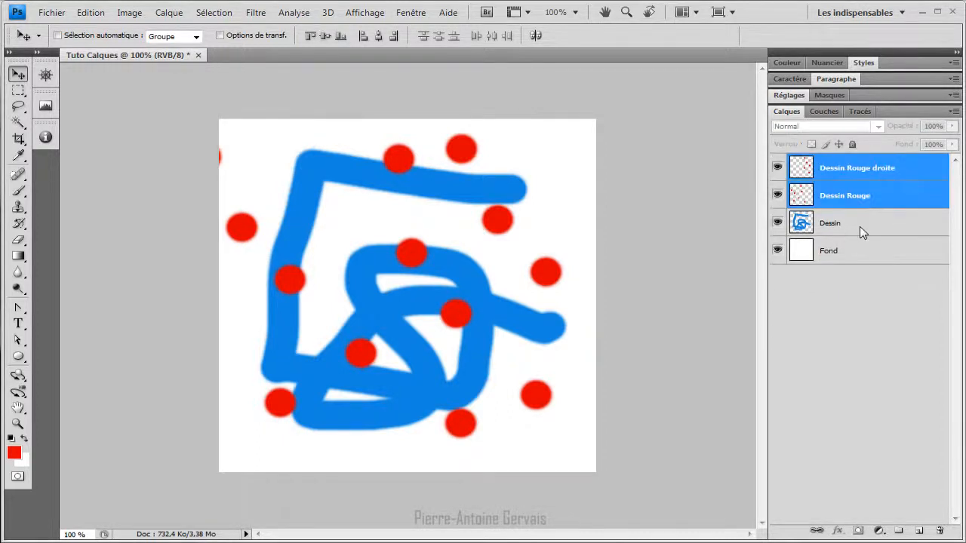
pyautogui.click(866, 318)
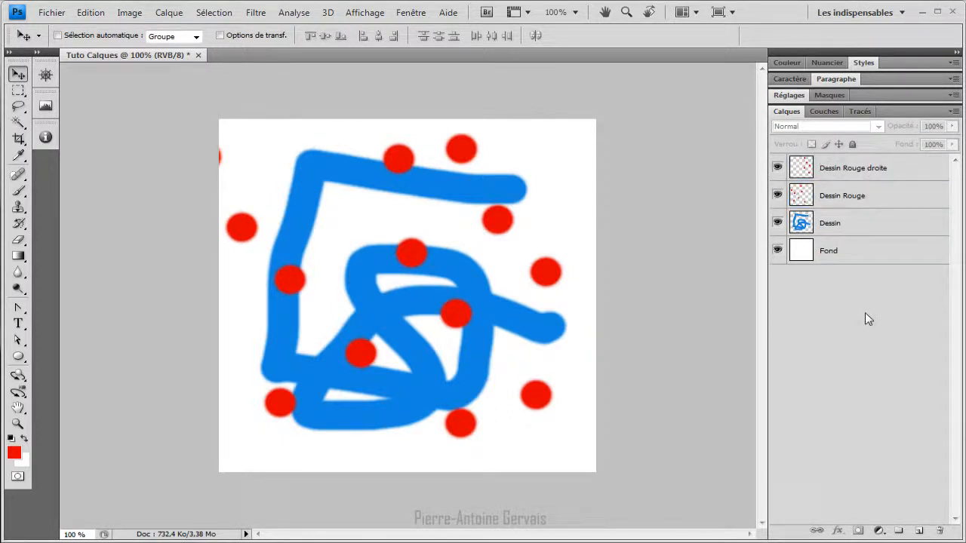
# Step: Select the Dessin Rouge droite and Dessin Rouge layers together, deselect them, and select the non-adjacent Dessin Rouge droite and Dessin layers
pyautogui.click(838, 166)
pyautogui.keyDown('ctrl'); pyautogui.click(832, 198); pyautogui.keyUp('ctrl')
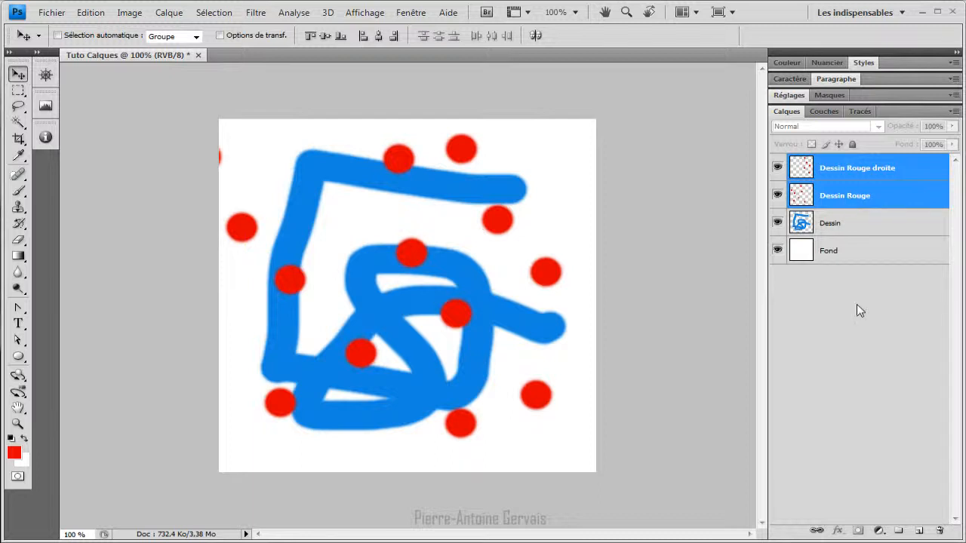
pyautogui.click(856, 304)
pyautogui.click(853, 172)
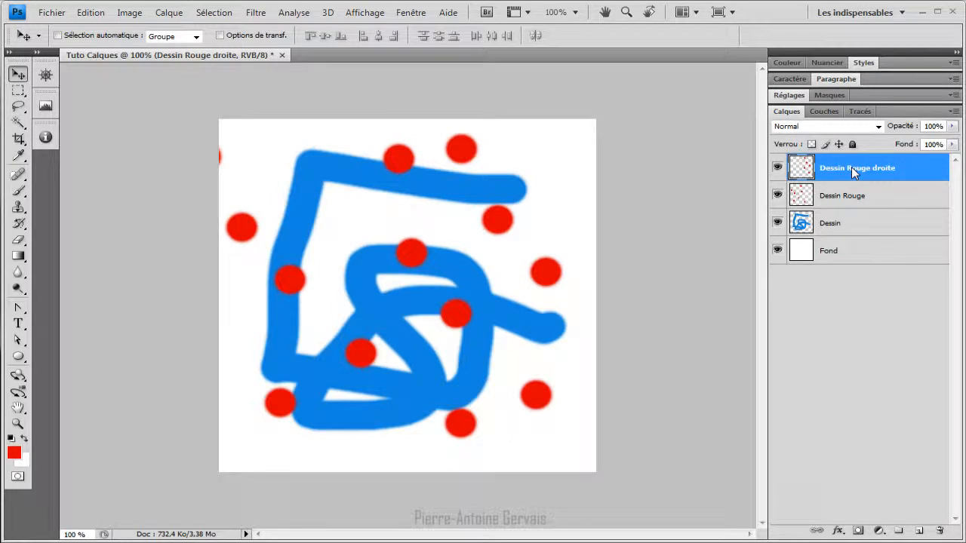
pyautogui.keyDown('ctrl'); pyautogui.click(852, 224); pyautogui.keyUp('ctrl')
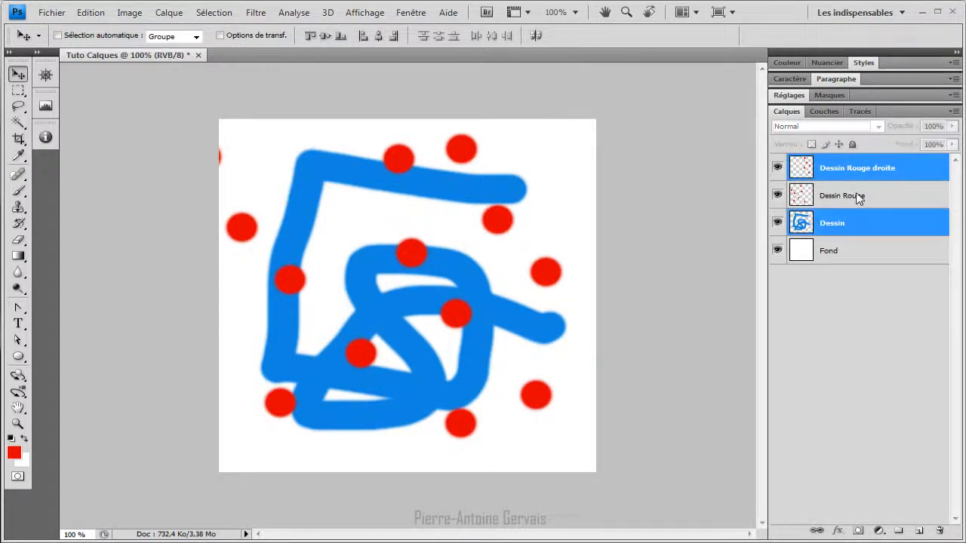
pyautogui.keyDown('shift'); pyautogui.click(856, 196); pyautogui.keyUp('shift')
pyautogui.doubleClick(834, 251)
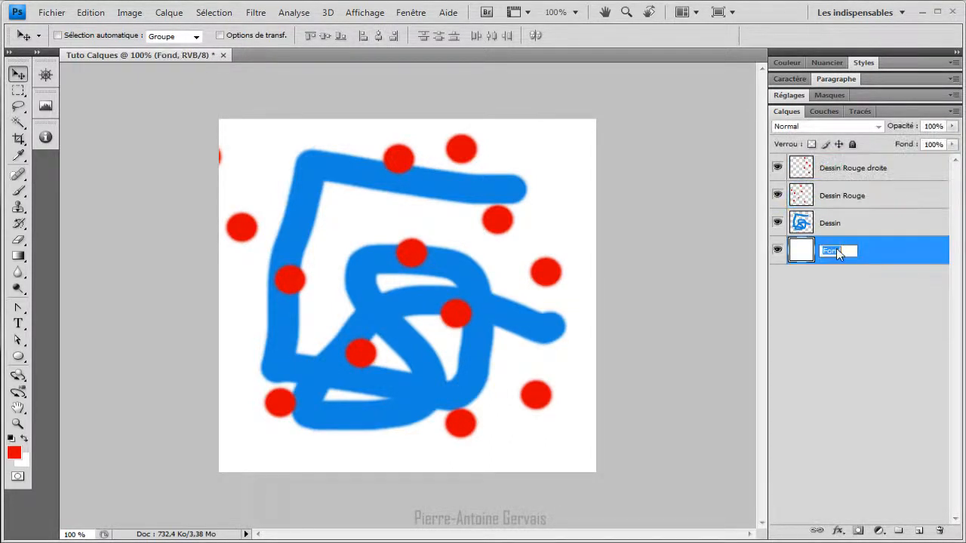
pyautogui.keyDown('ctrl'); pyautogui.click(886, 245); pyautogui.keyUp('ctrl')
# Step: Group the Dessin Rouge droite and Dessin Rouge layers, and expand and collapse the new group to view its contents
pyautogui.click(877, 171)
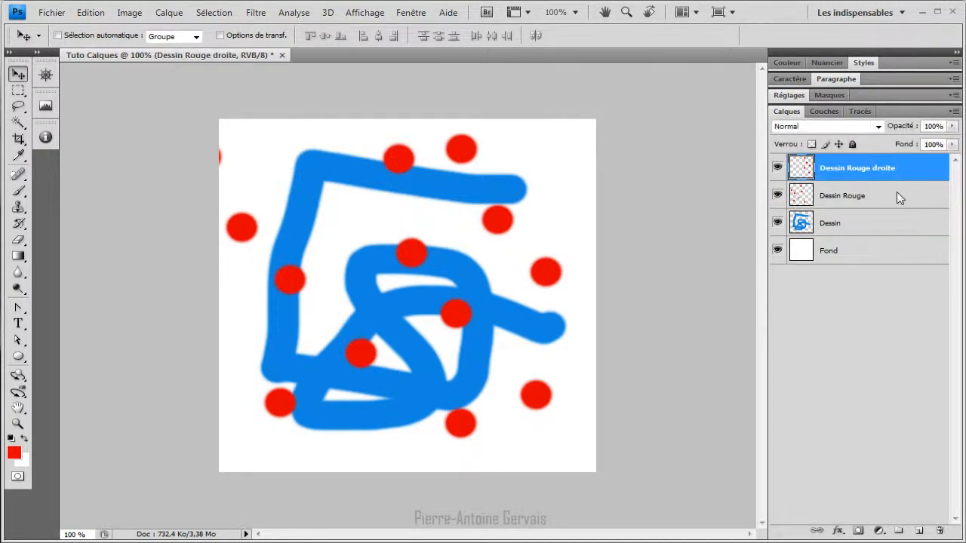
pyautogui.keyDown('shift'); pyautogui.click(896, 196); pyautogui.keyUp('shift')
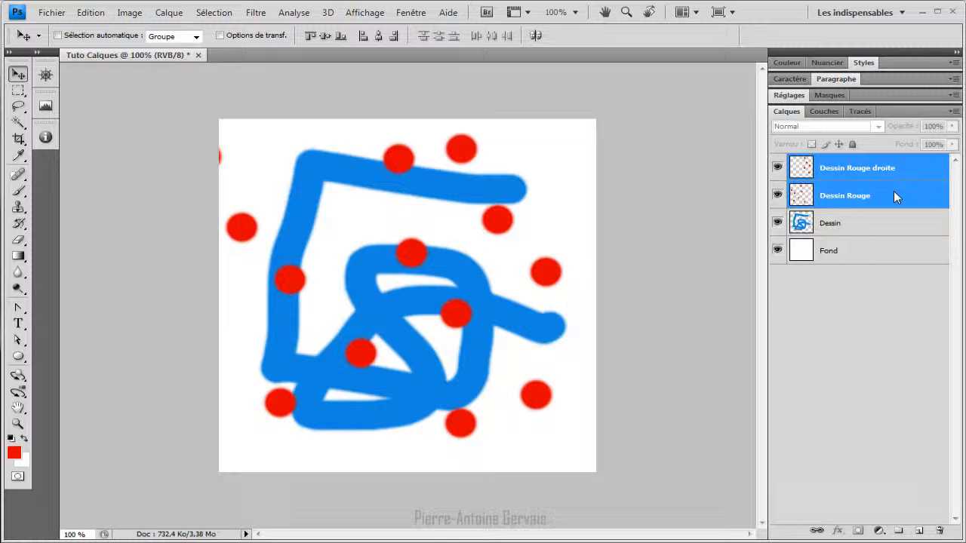
pyautogui.hotkey('ctrl', 'g')
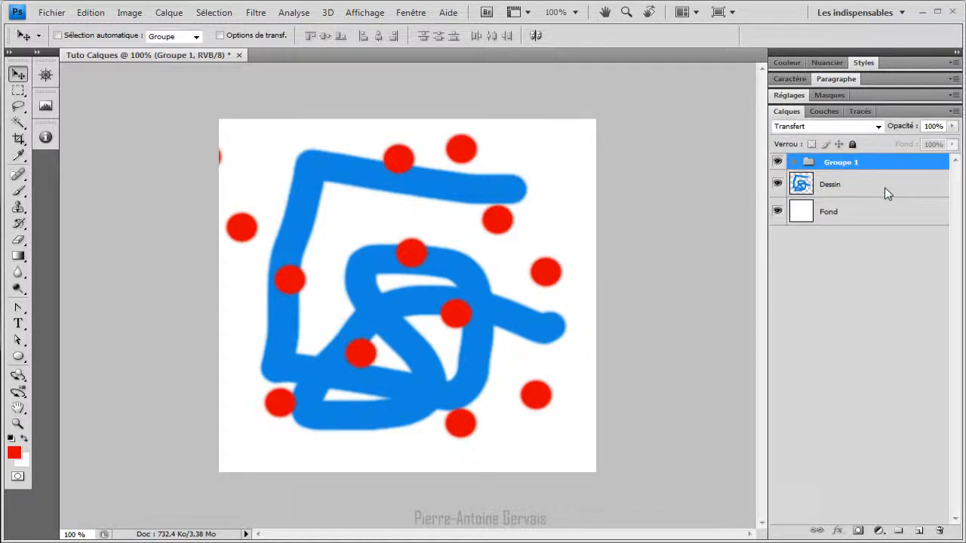
pyautogui.click(795, 162)
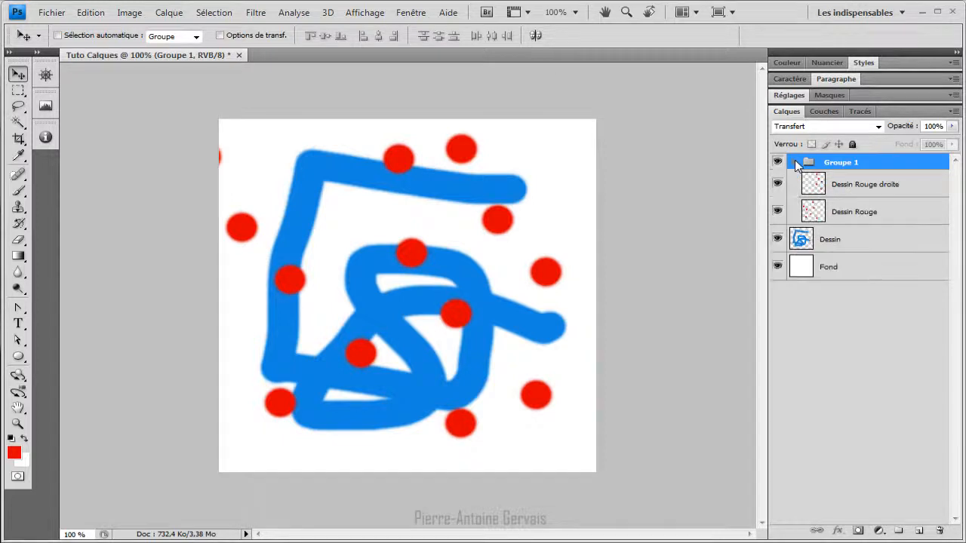
pyautogui.click(795, 162)
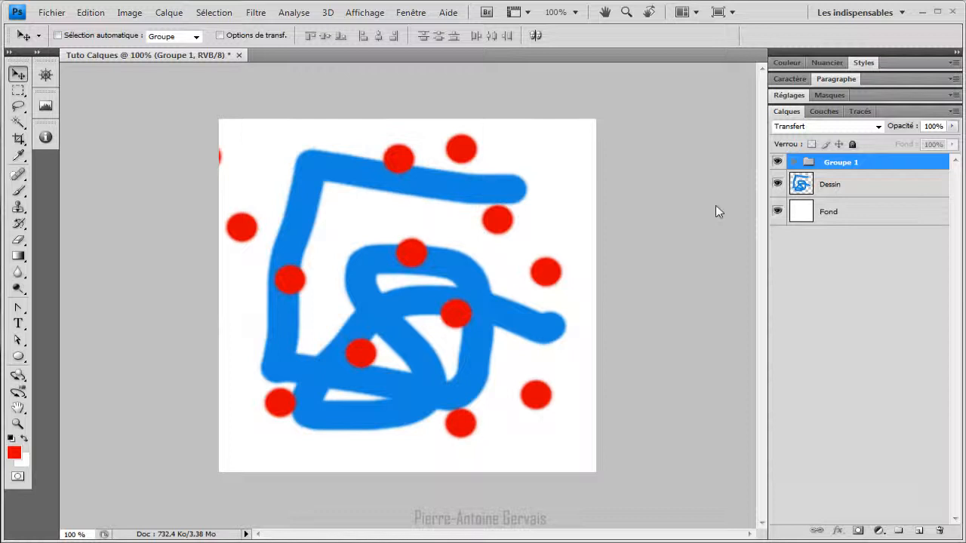
# Step: Rename the new group as Rouge, then ungroup it and deselect all layers
pyautogui.doubleClick(841, 163)
pyautogui.write('Rouge')
pyautogui.press('Return')
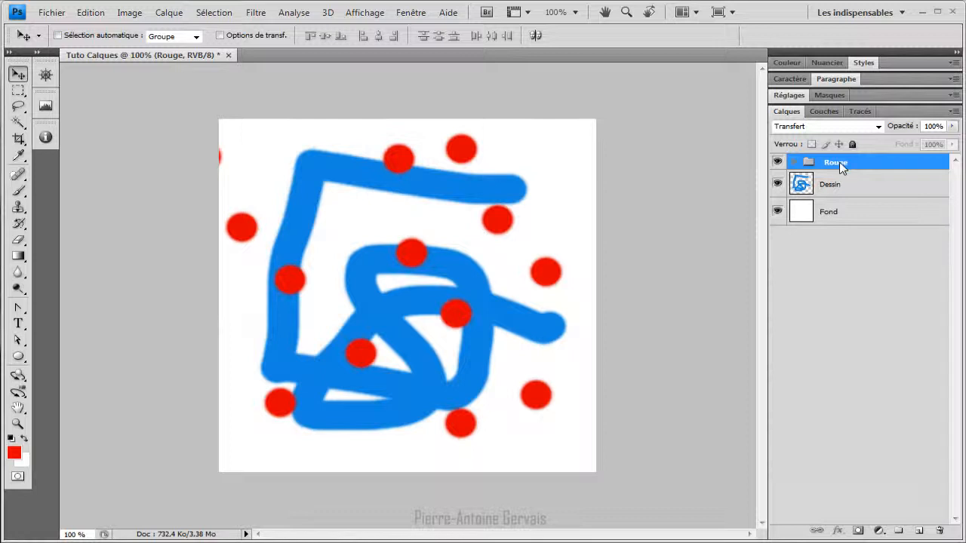
pyautogui.hotkey('ctrl', 'shift', 'g')
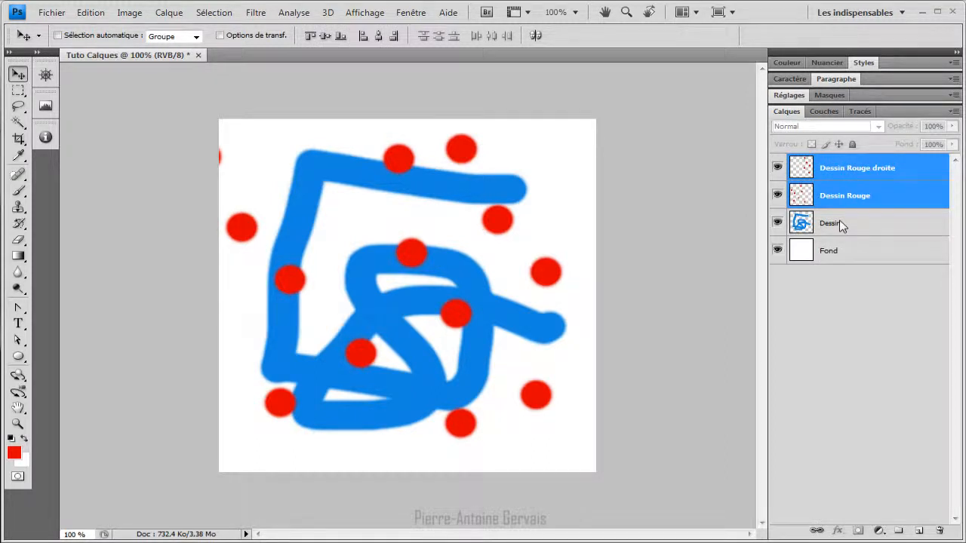
pyautogui.click(867, 279)
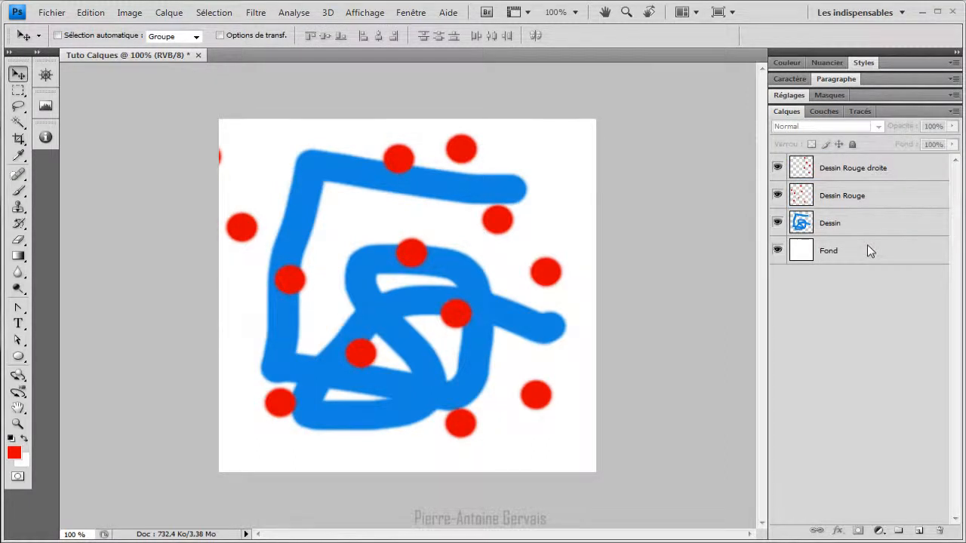
# Step: Select the continuous range of layers from Dessin Rouge droite through Dessin, then deselect them all
pyautogui.click(880, 168)
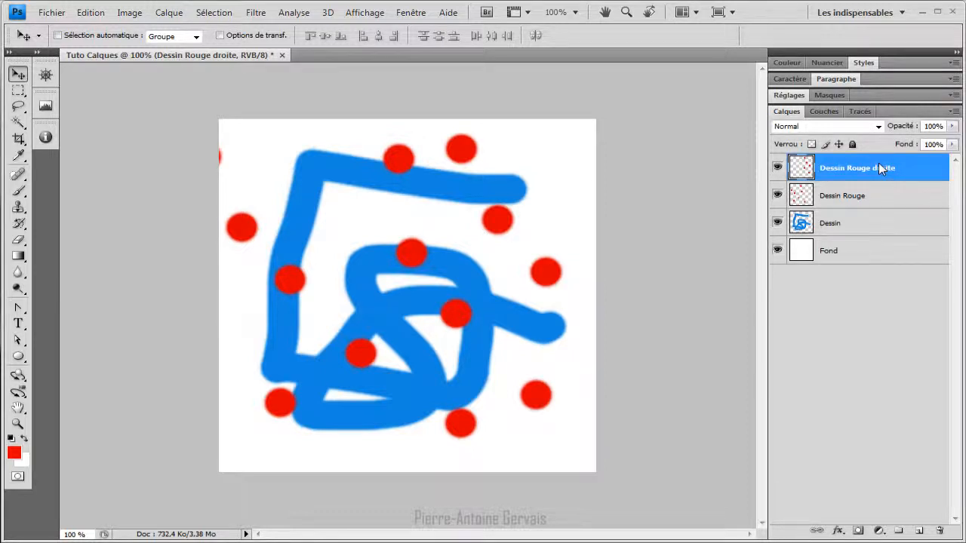
pyautogui.keyDown('shift'); pyautogui.click(868, 224); pyautogui.keyUp('shift')
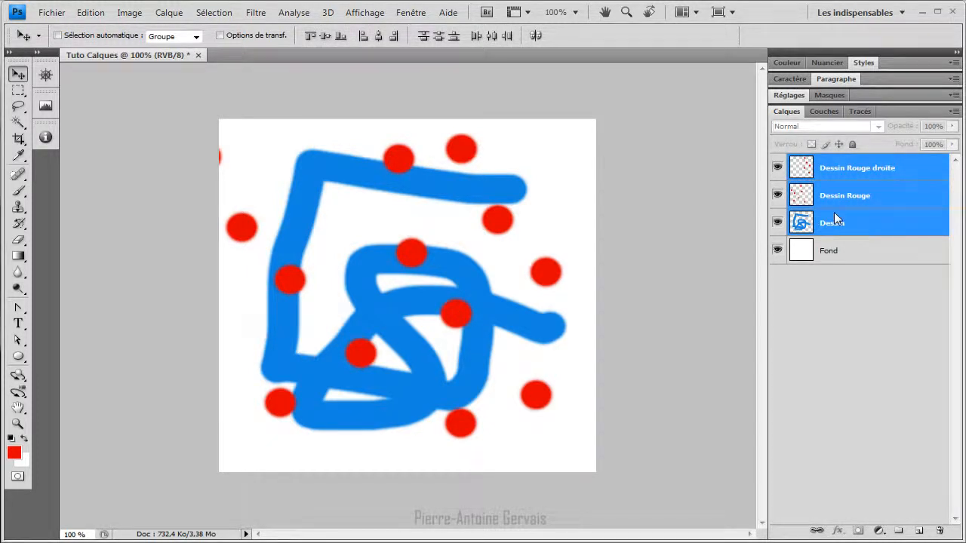
pyautogui.click(858, 298)
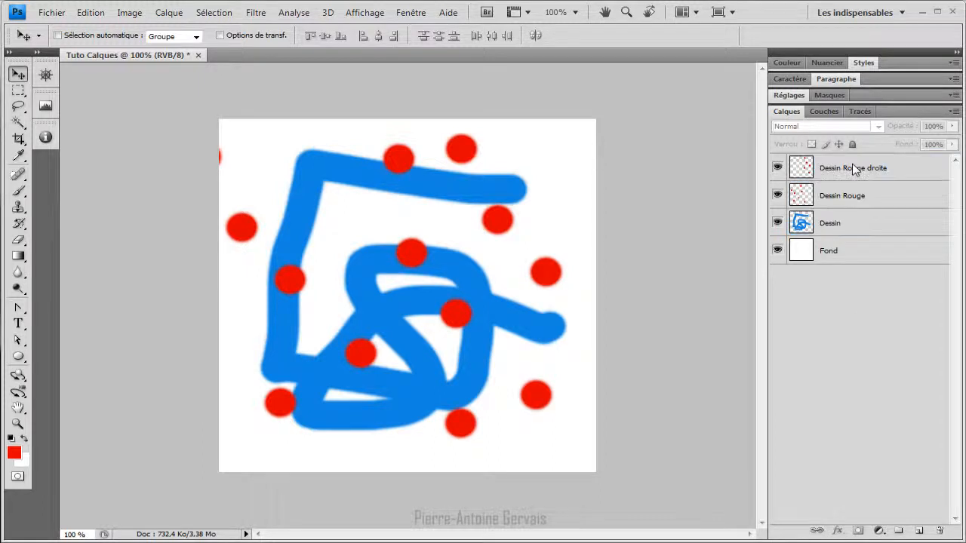
# Step: Delete the Dessin Rouge droite and Dessin Rouge layers, keeping only Dessin and Fond
pyautogui.click(855, 169)
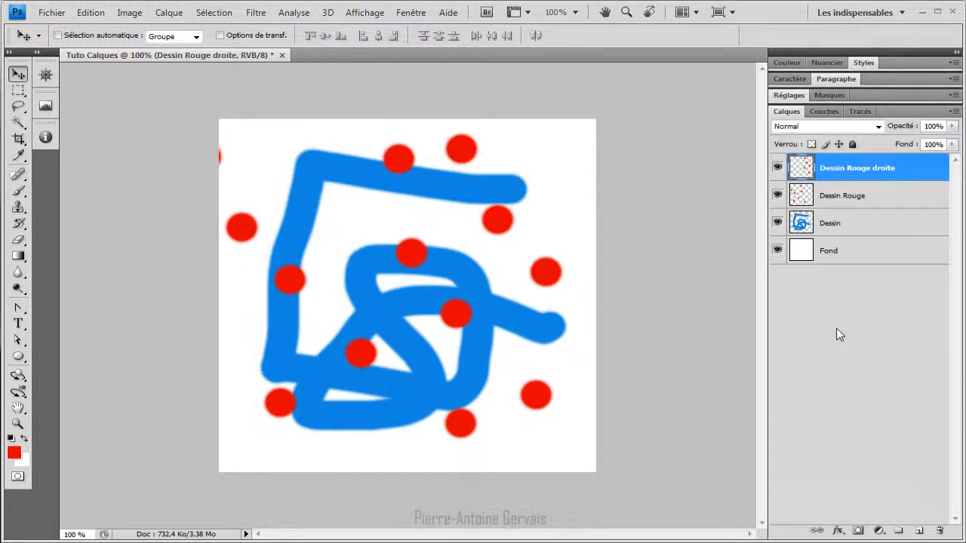
pyautogui.press('Delete')
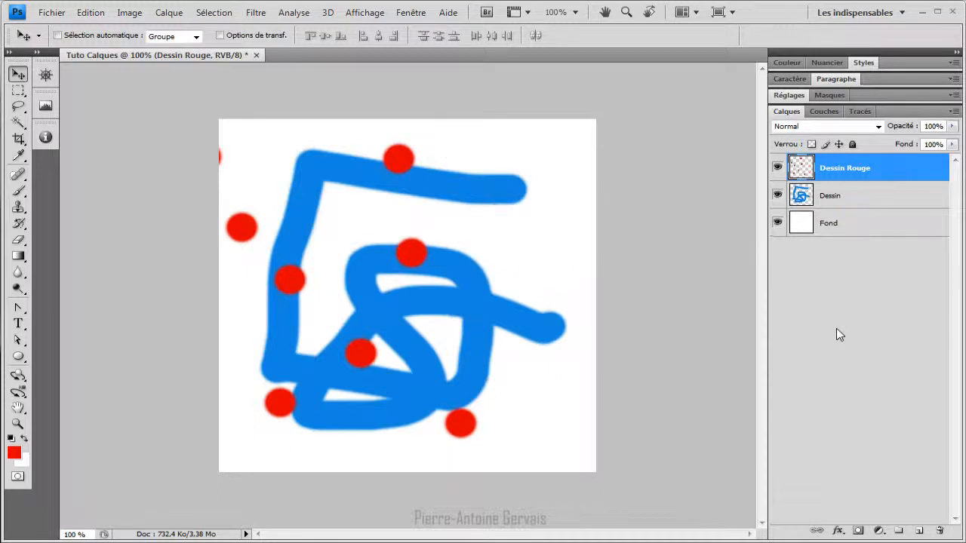
pyautogui.press('Delete')
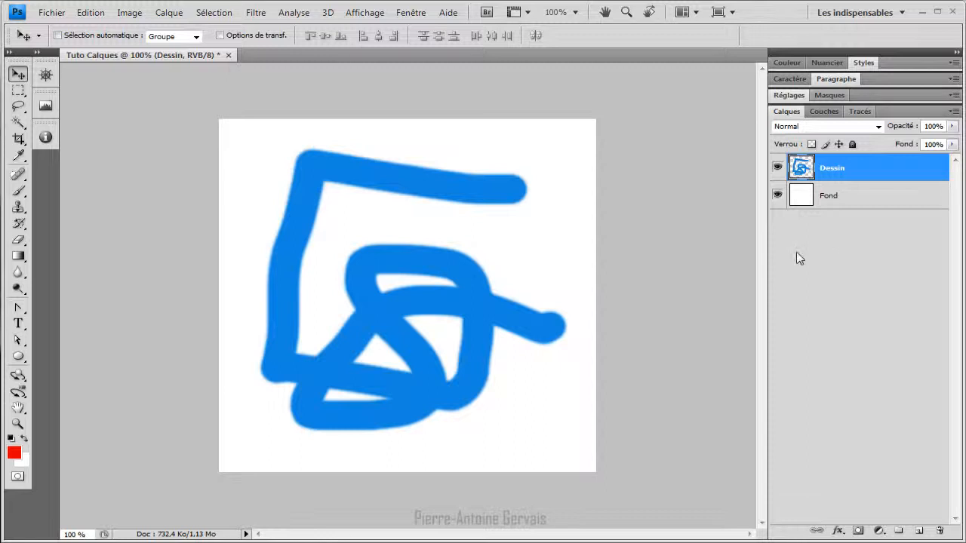
# Step: Save the document to Temp (D:) as Tuto Calques.psd in Photoshop format, with layers included and compatibility maximised
pyautogui.click(64, 17)
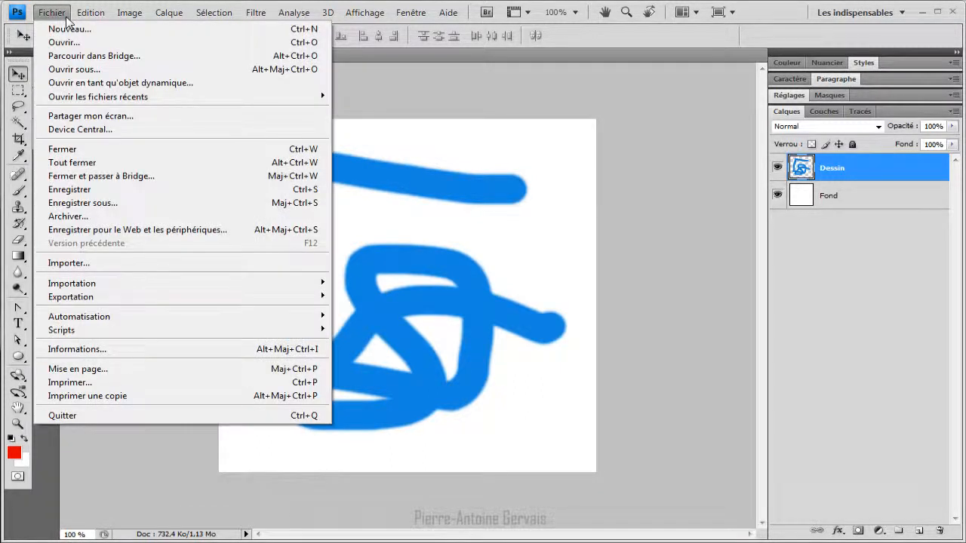
pyautogui.click(126, 204)
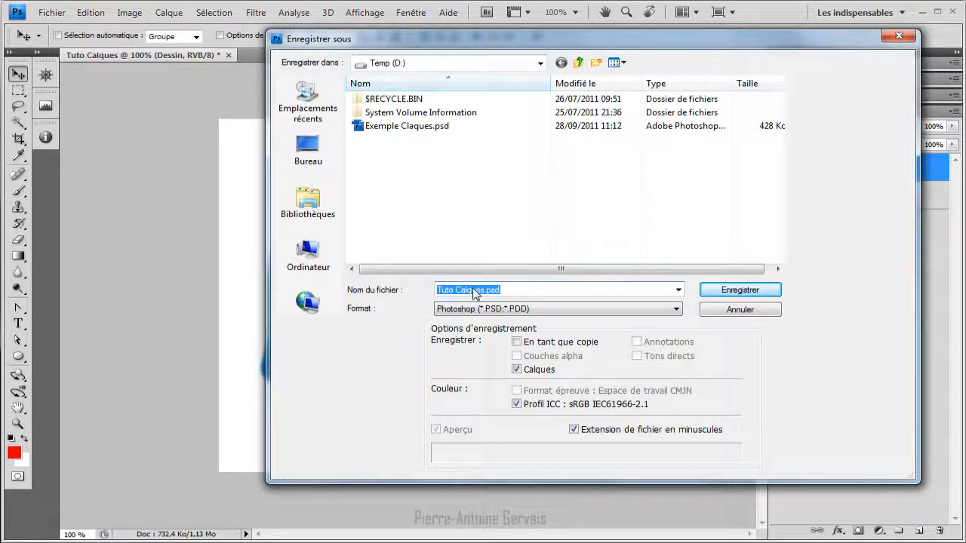
pyautogui.click(511, 294)
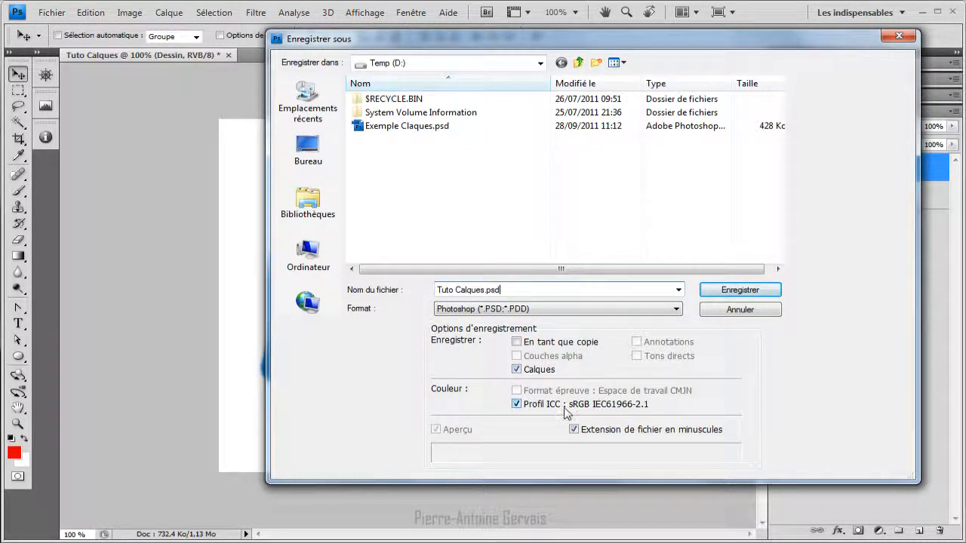
pyautogui.click(729, 289)
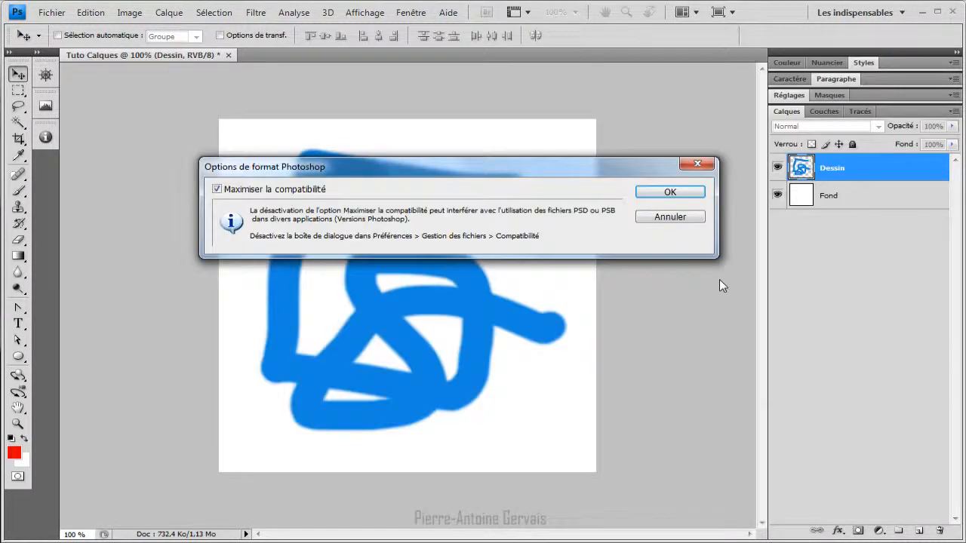
pyautogui.click(647, 198)
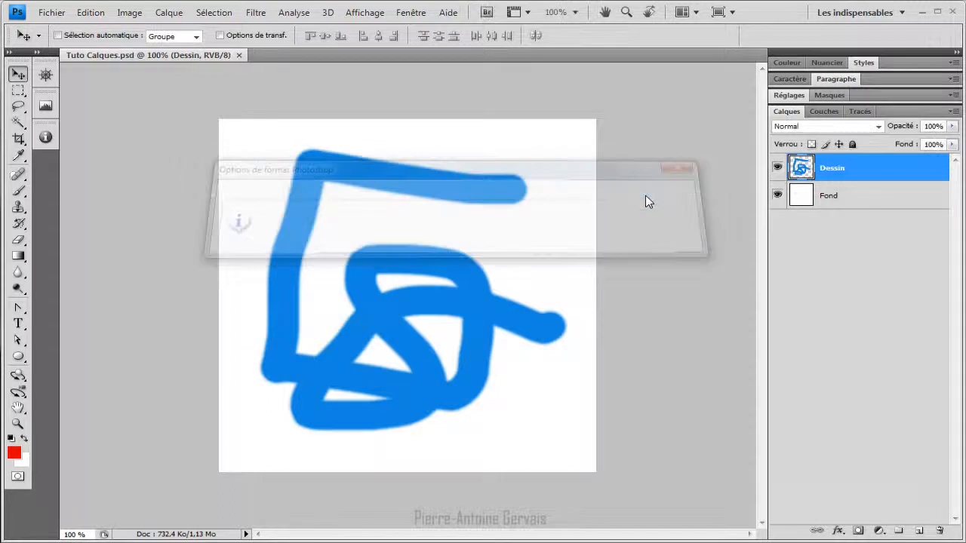